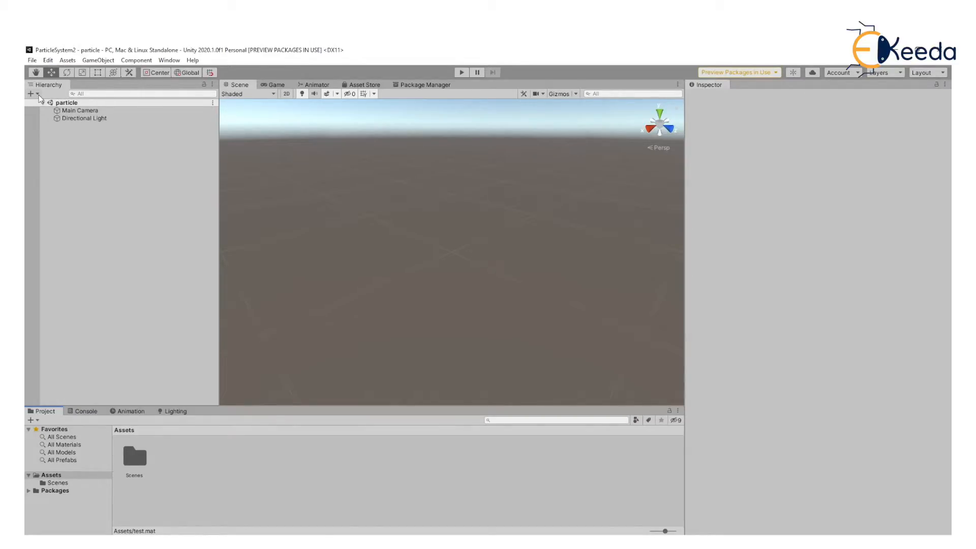
- Add a Particle System effect object to the scene
left_click(39, 95)
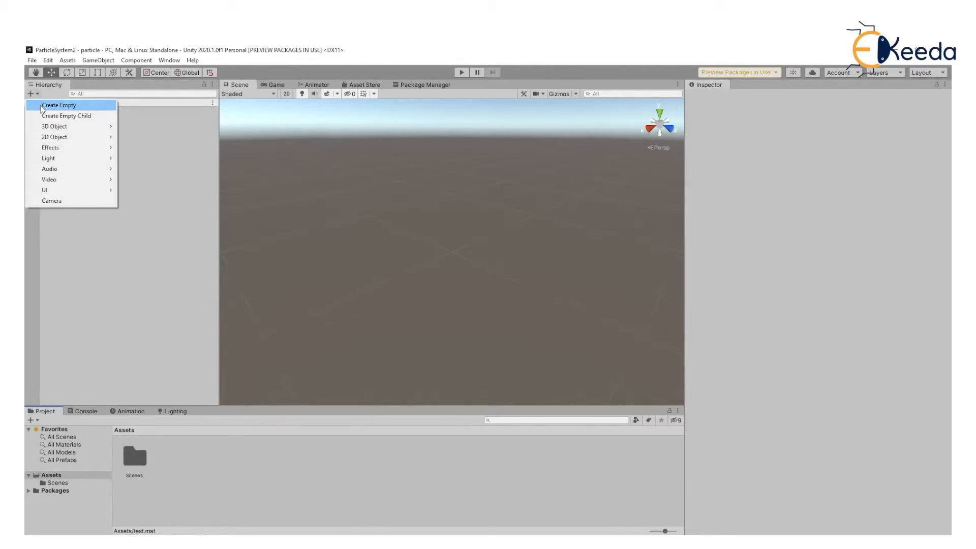
mouse_move(54, 150)
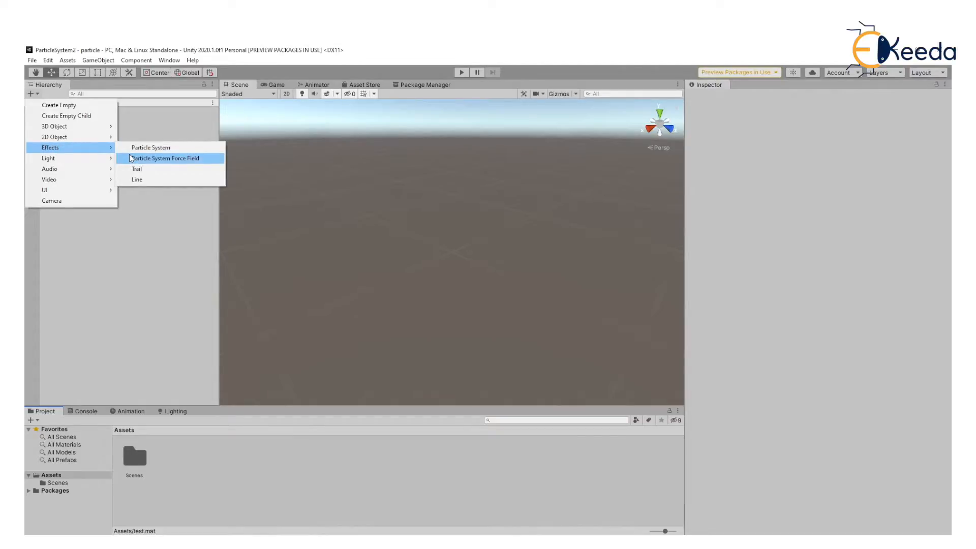
left_click(145, 148)
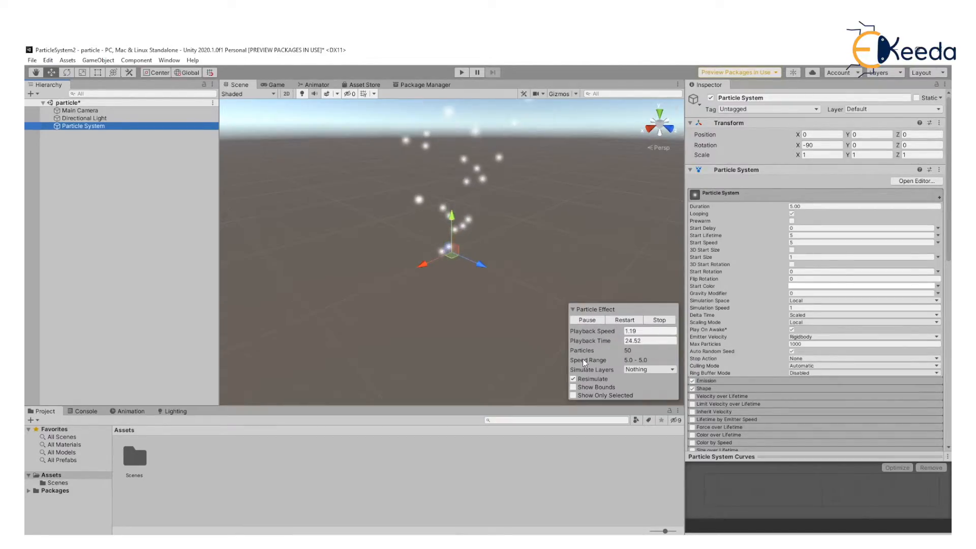
- Pause and restart the particle effect preview, and set its playback speed to 1.03
left_click(588, 322)
left_click(614, 323)
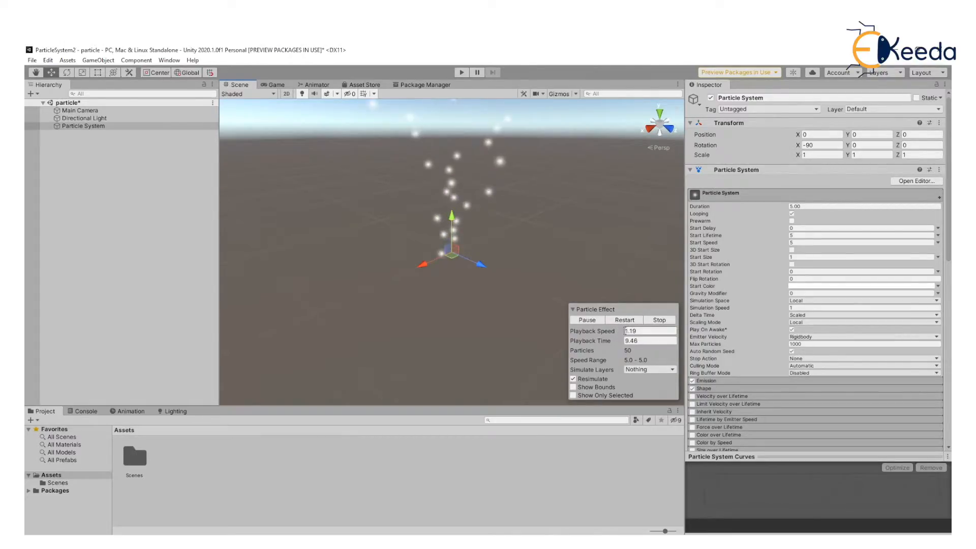
mouse_move(623, 333)
left_mouse_down()
mouse_move(666, 334)
mouse_move(611, 333)
mouse_move(624, 333)
left_mouse_up()
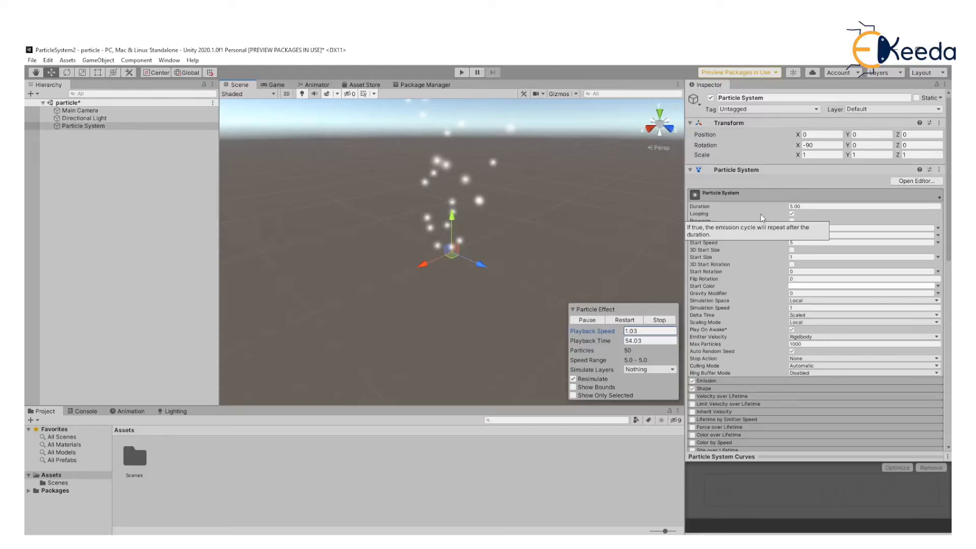
- Turn the particle system's Looping off and back on, and play the effect preview again
left_click(792, 214)
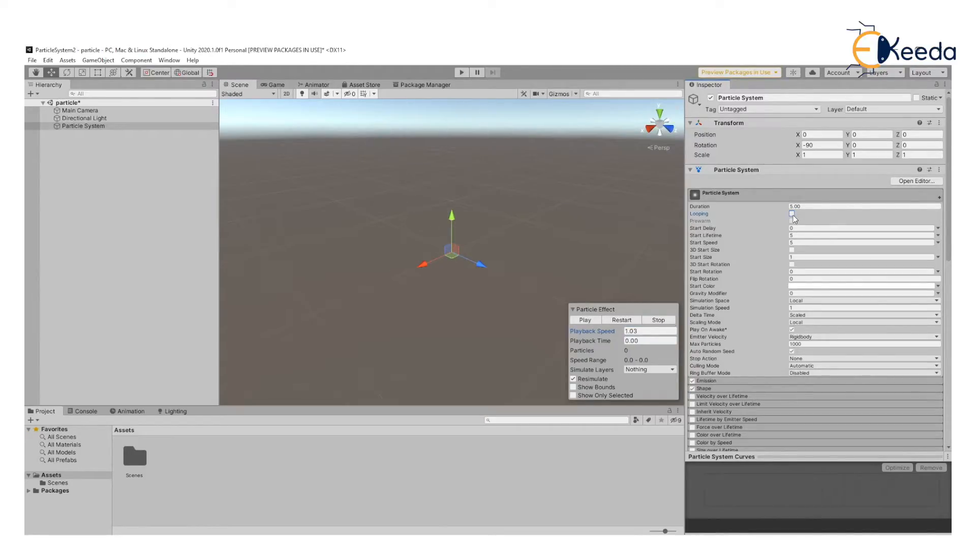
left_click(792, 214)
left_click(582, 320)
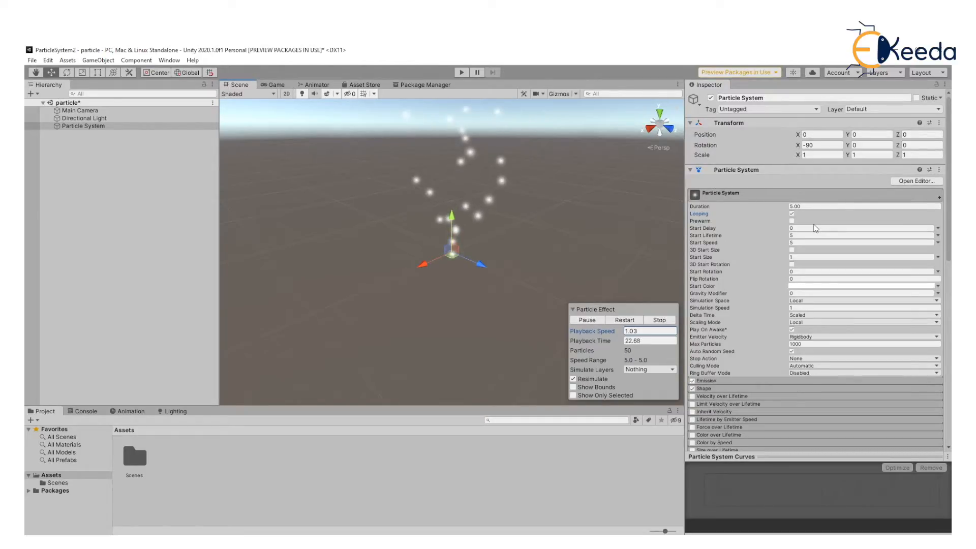
- Set the particle system's Start Speed to 2.21
mouse_move(712, 225)
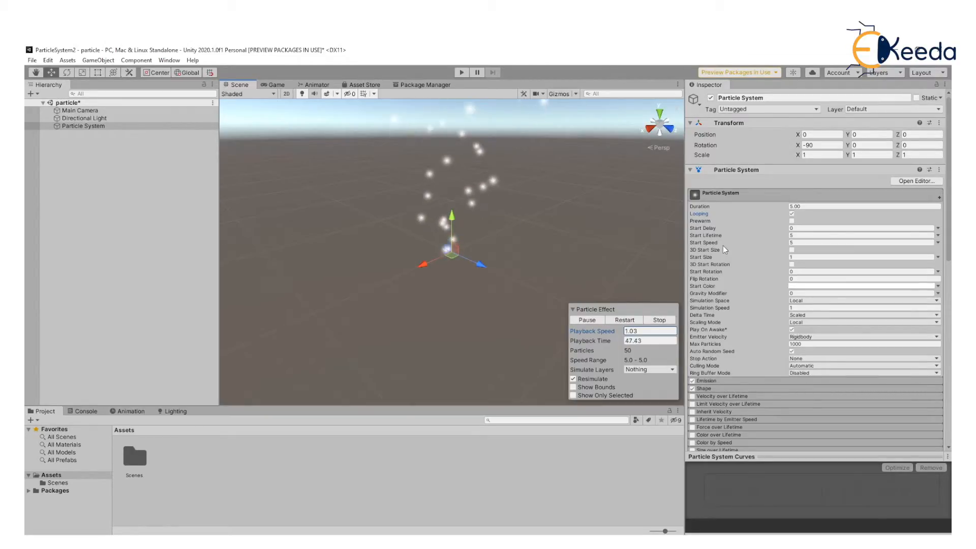
left_click(786, 243)
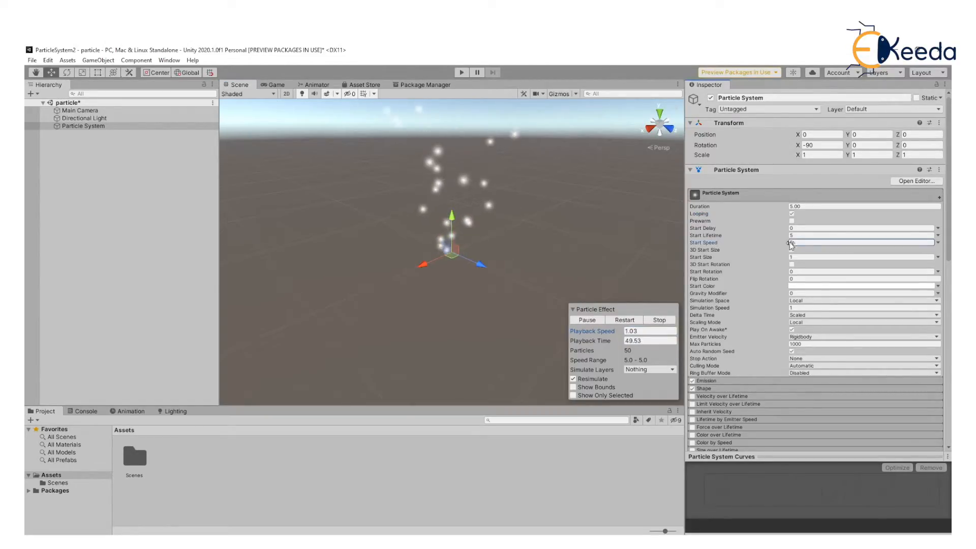
left_click_drag(808, 242, 744, 237)
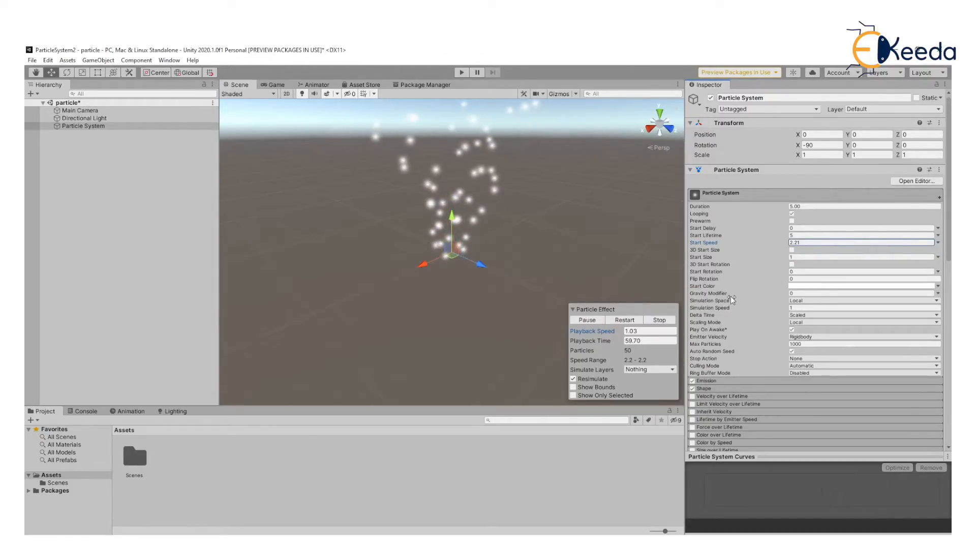
- Set the particles' Start Color to green (06EF15) and the Gravity Modifier to 0.09
left_click(796, 286)
left_click_drag(853, 316, 820, 316)
left_click(875, 340)
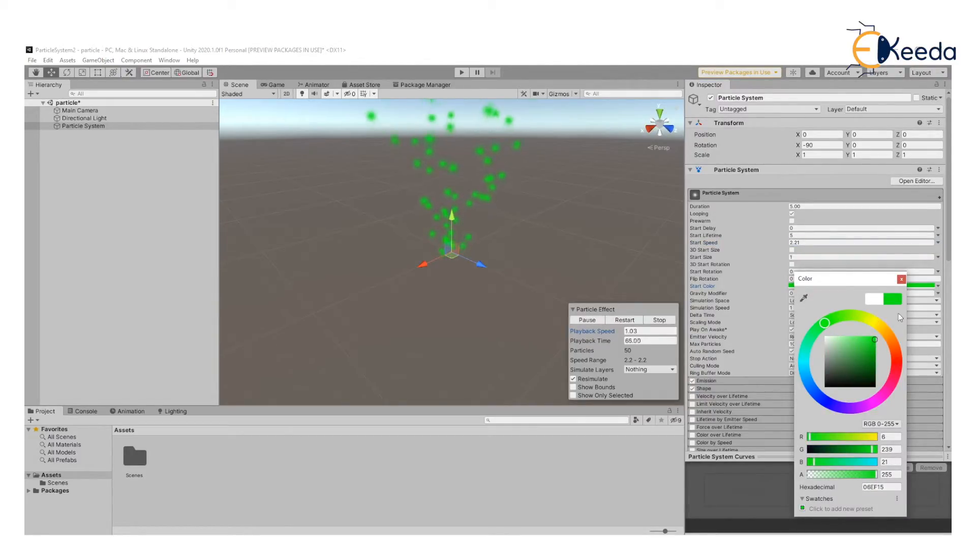
left_click(902, 280)
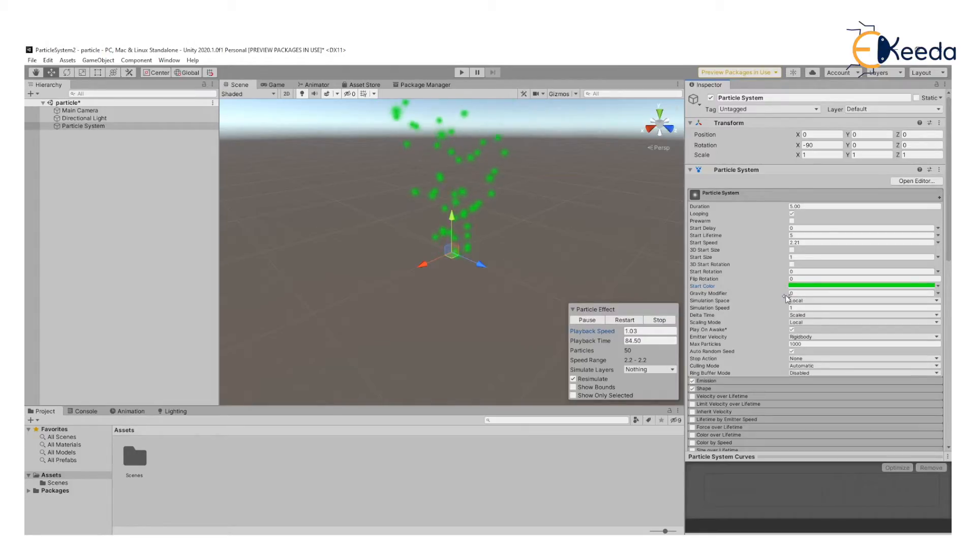
left_click_drag(789, 294, 793, 292)
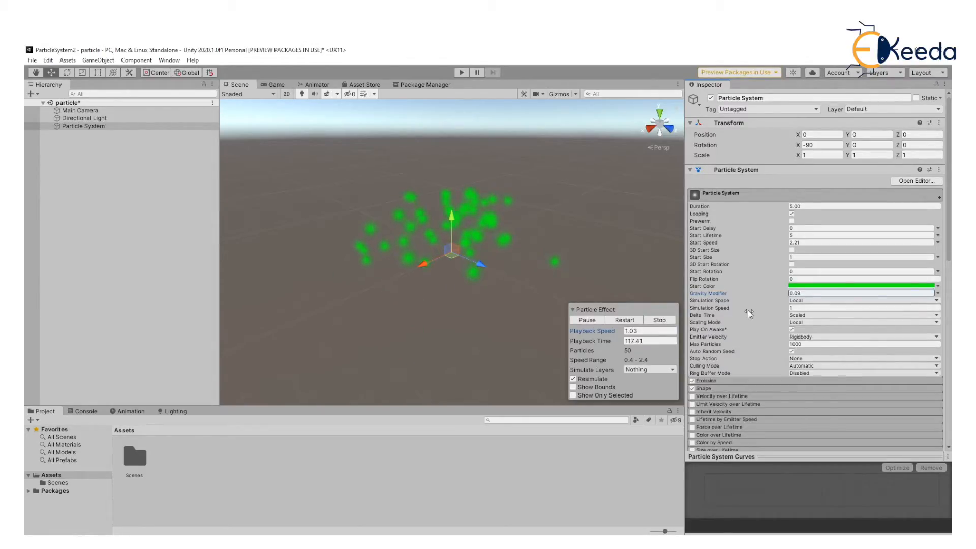
- Expand the settings of the particle system's Emission and Shape modules
scroll(742, 384, "down", 3)
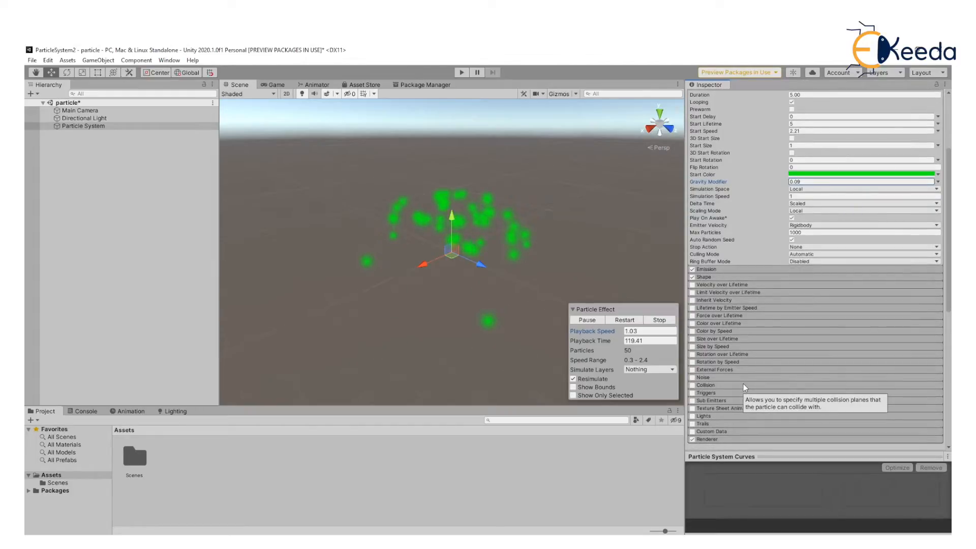
scroll(743, 383, "down", 1)
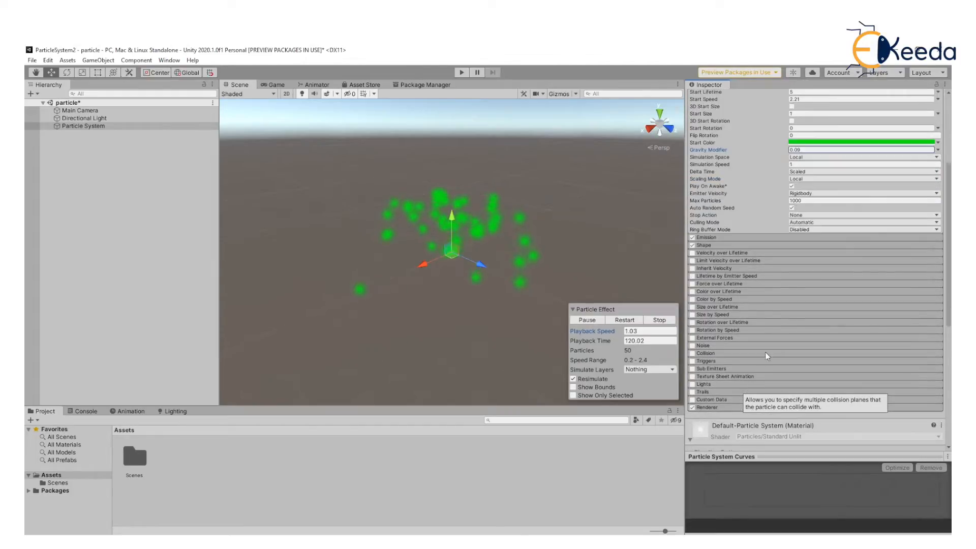
left_click(730, 237)
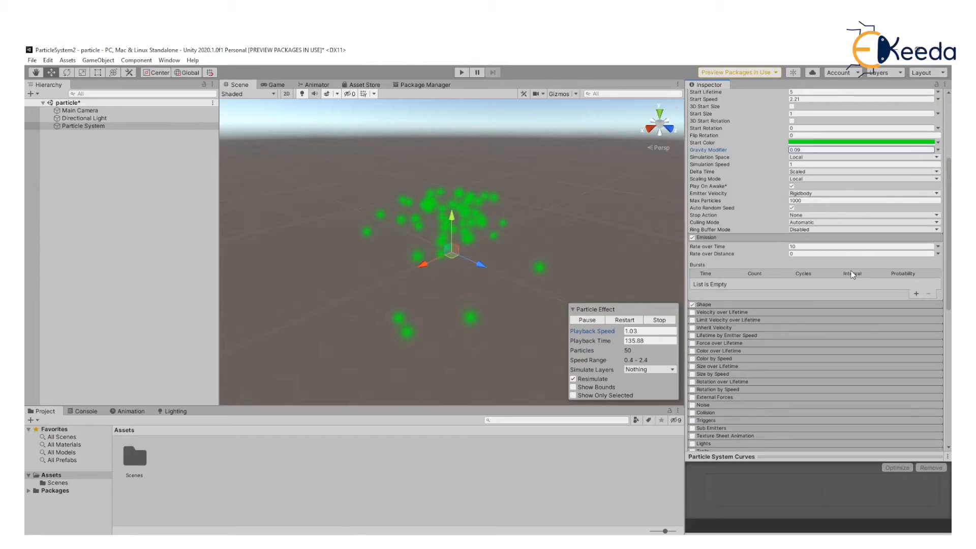
left_click(737, 304)
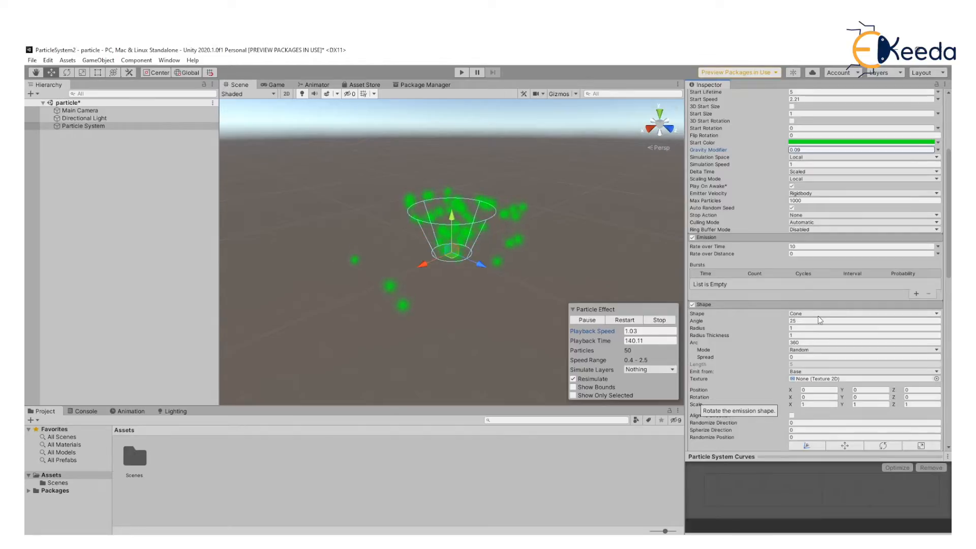
- Try the Sphere, Hemisphere, Donut and Box emitter shapes, and return the shape to Cone
scroll(820, 316, "up", 3)
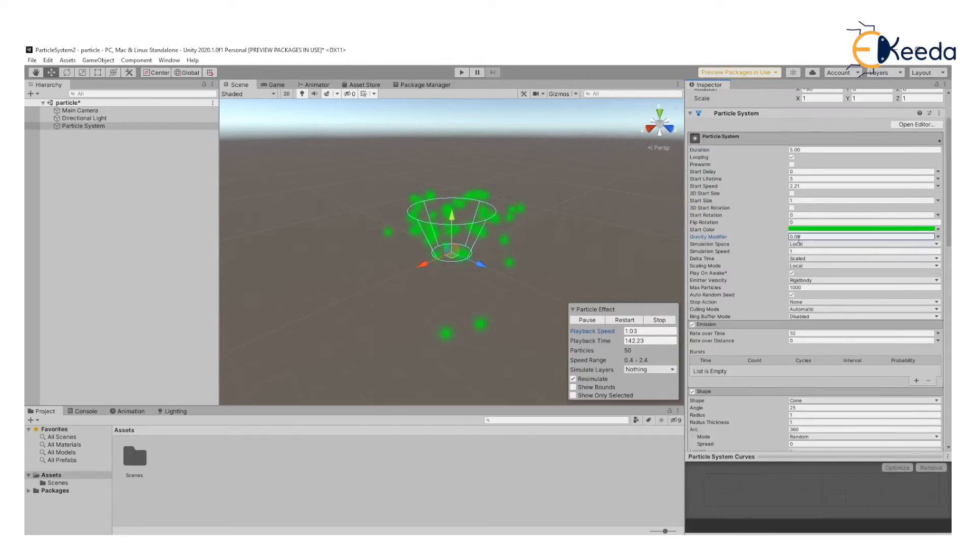
scroll(809, 395, "down", 7)
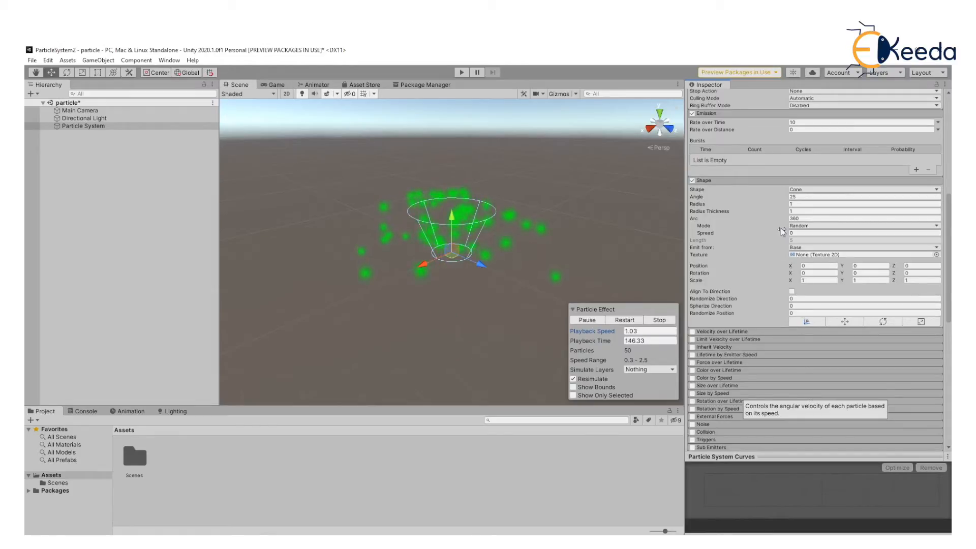
left_click(802, 189)
left_click(807, 199)
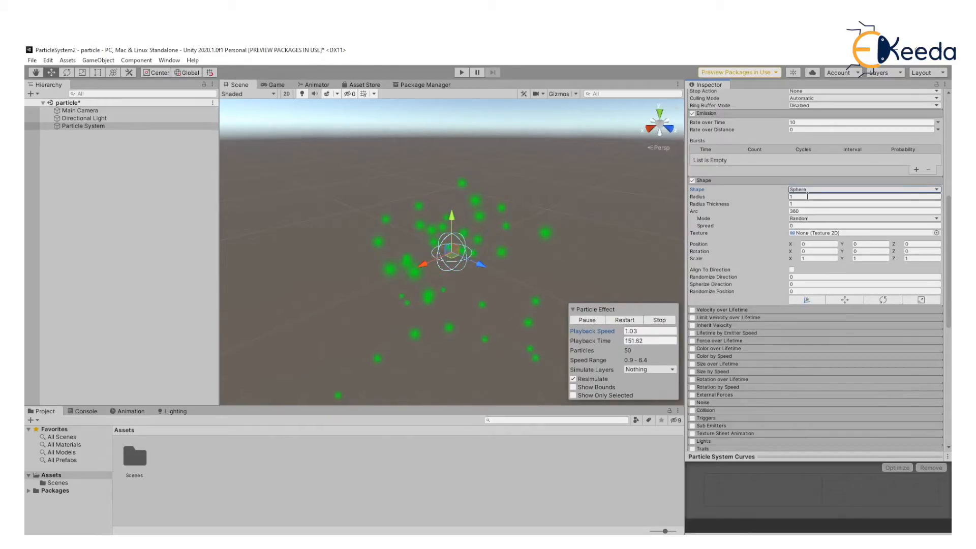
left_click(809, 189)
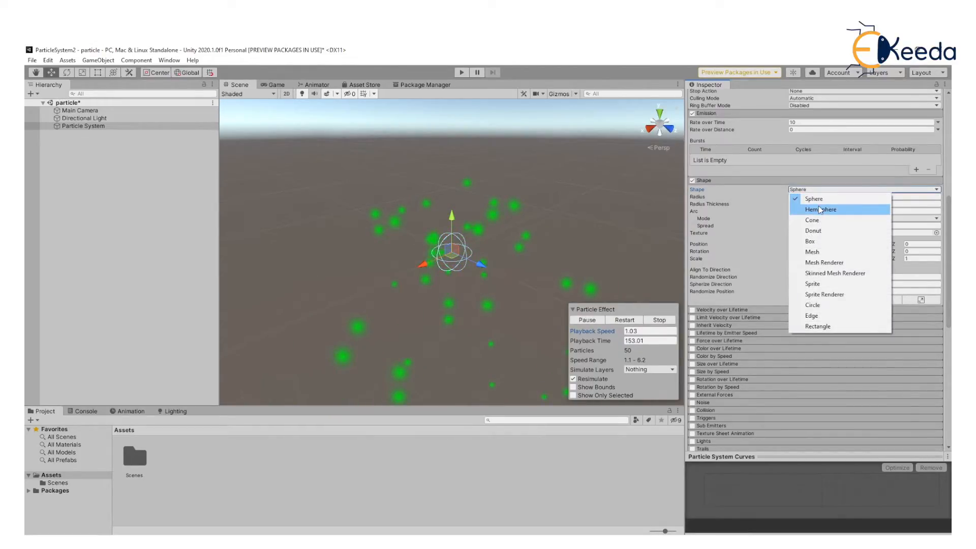
left_click(820, 210)
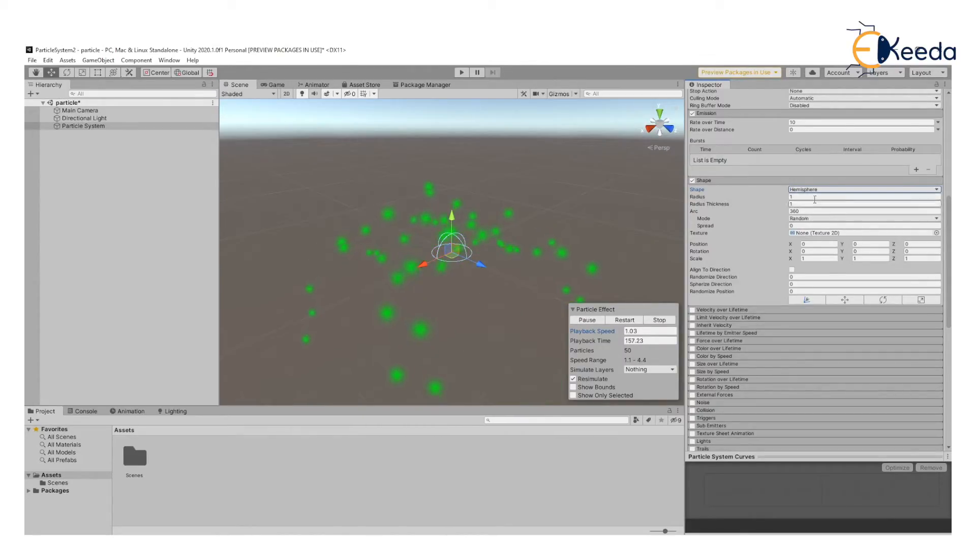
left_click(814, 189)
left_click(818, 232)
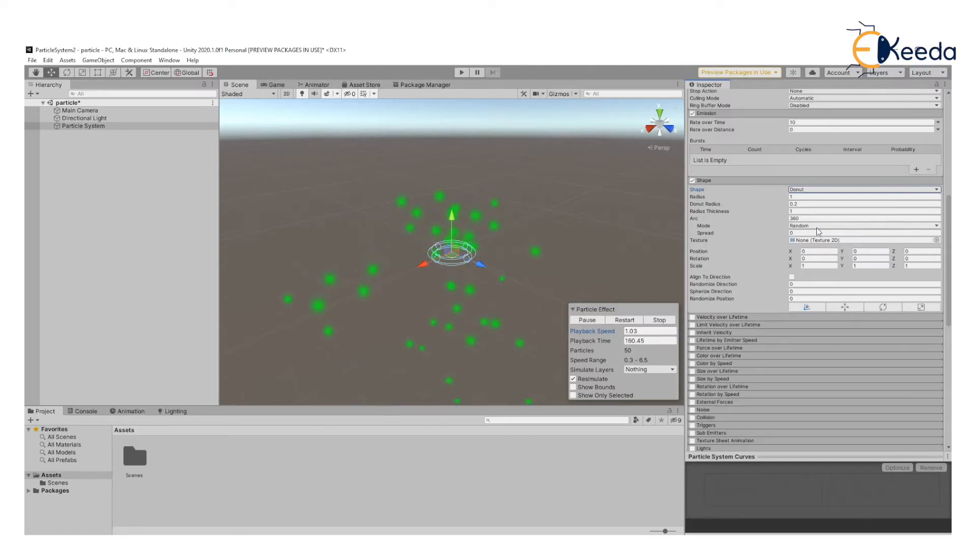
left_click(812, 191)
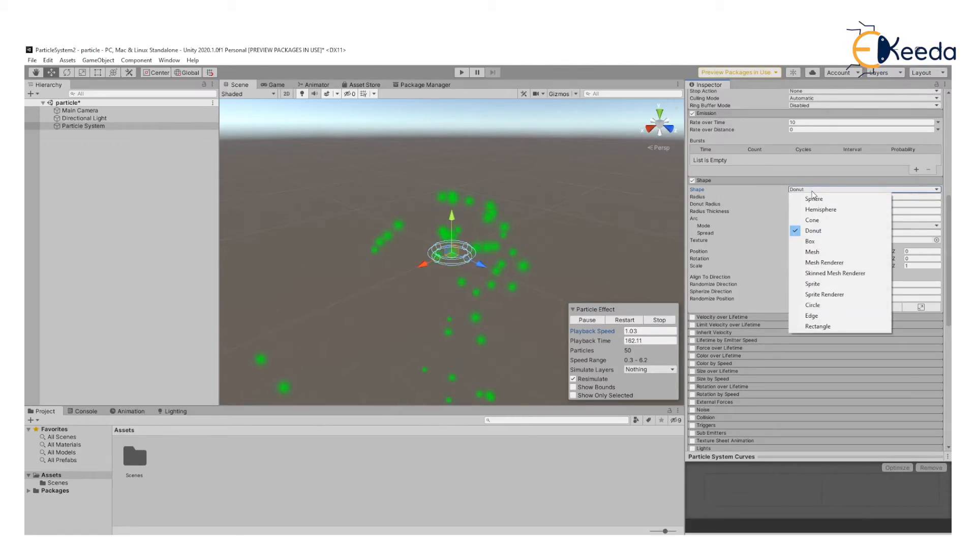
left_click(813, 242)
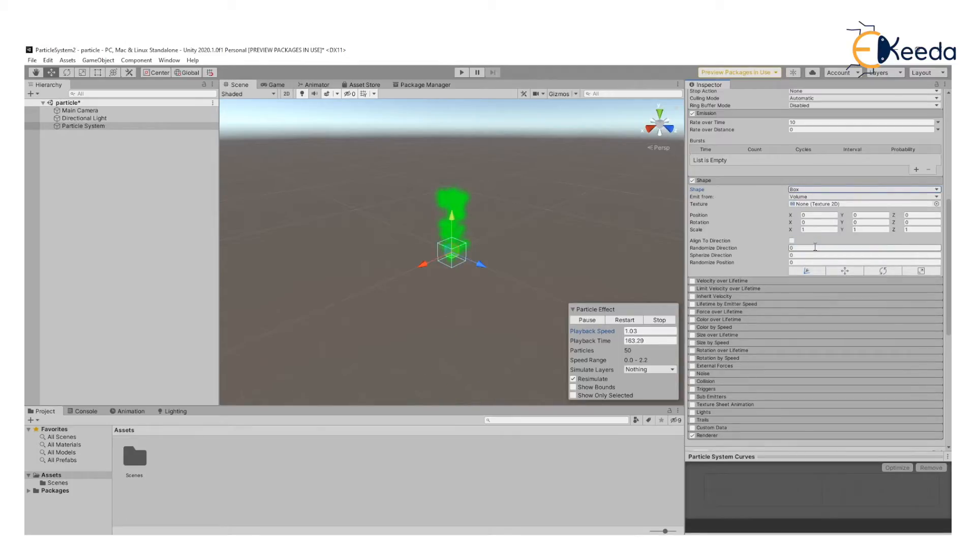
left_click(802, 192)
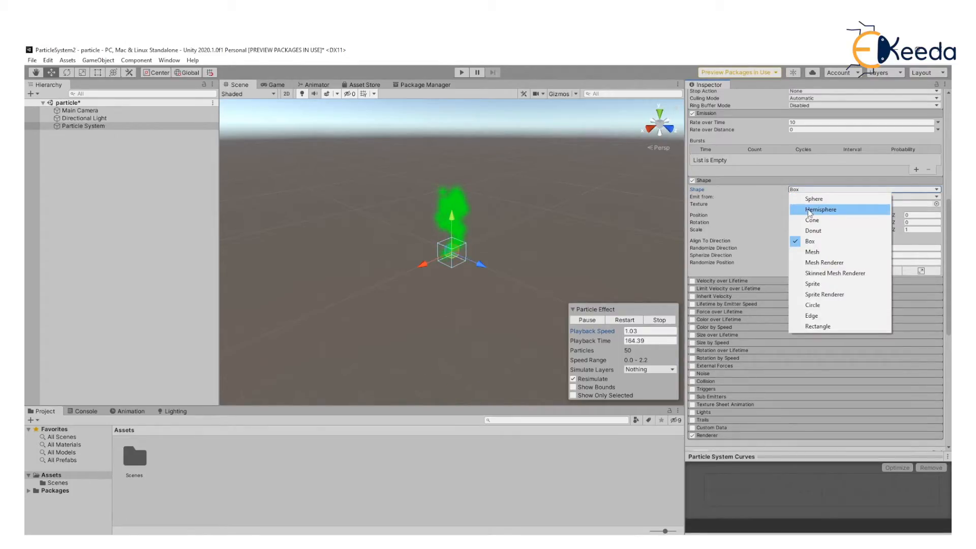
left_click(808, 220)
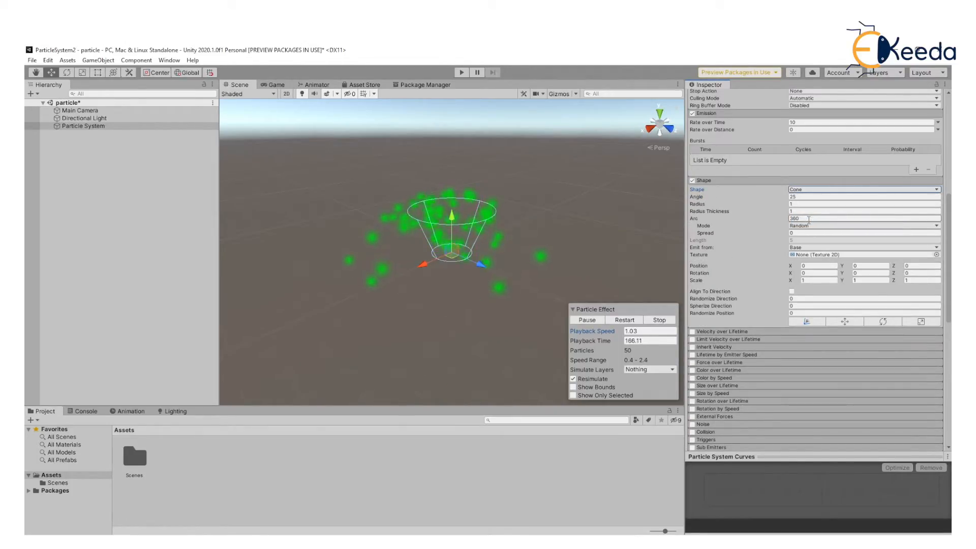
- Set the cone emitter's Radius to 0.99 and its Radius Thickness to 0.27
mouse_move(786, 204)
left_mouse_down()
mouse_move(814, 208)
mouse_move(789, 206)
mouse_move(791, 217)
left_mouse_up()
left_click(788, 211)
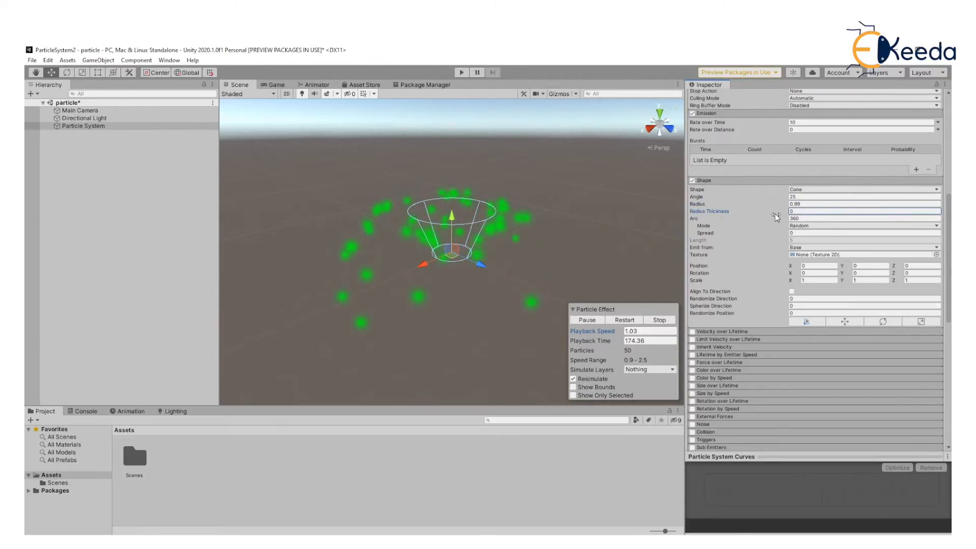
left_click_drag(785, 214, 777, 217)
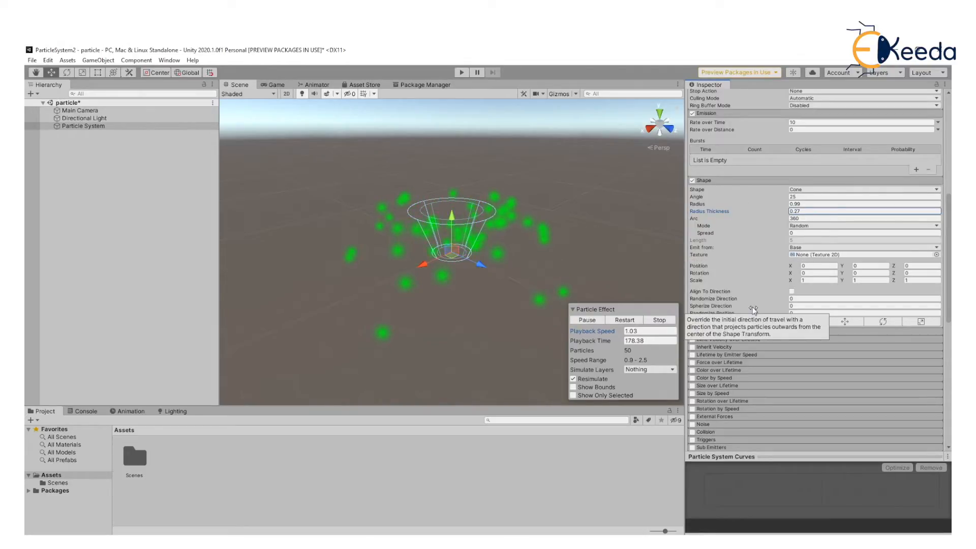
- Enable the Velocity over Lifetime and Limit Velocity over Lifetime modules and expand their settings
scroll(753, 309, "down", 1)
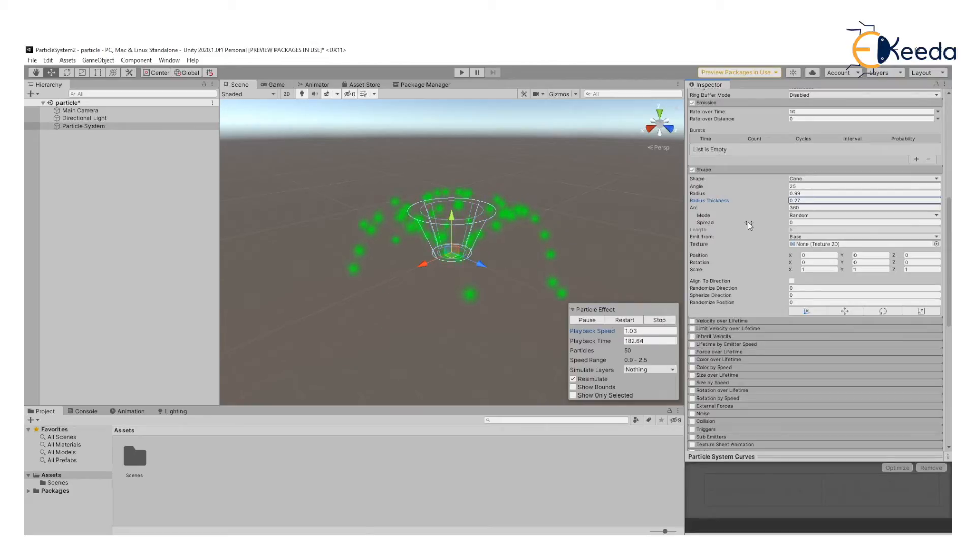
scroll(764, 239, "down", 3)
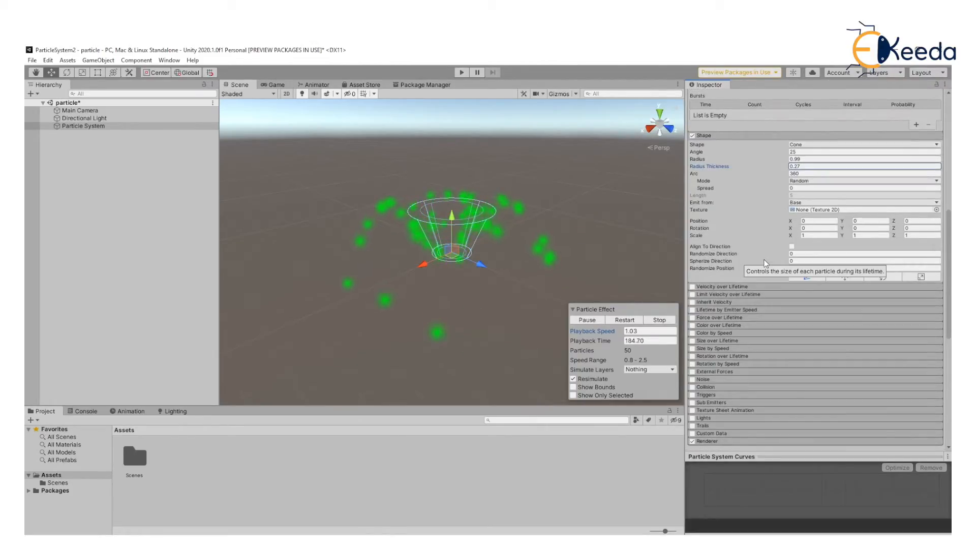
left_click(721, 286)
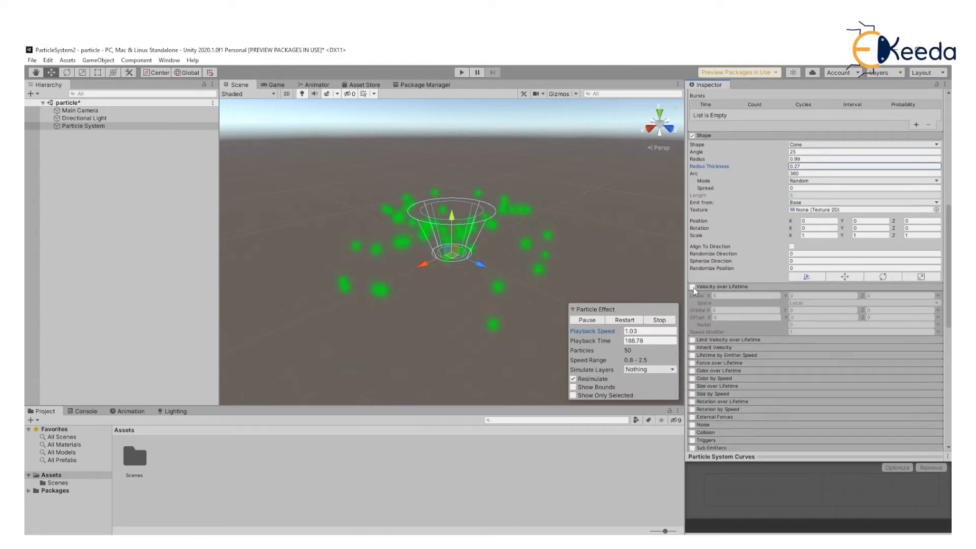
left_click(692, 286)
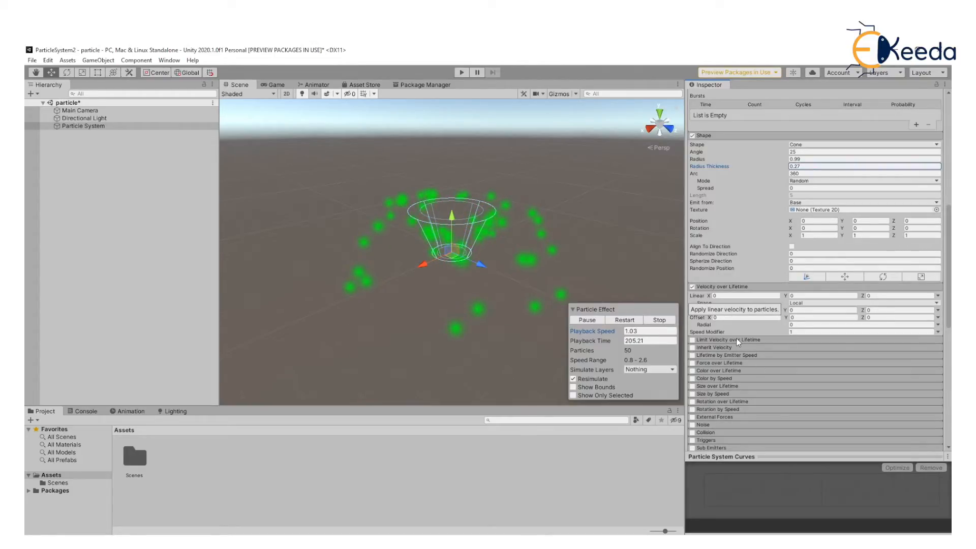
left_click(693, 340)
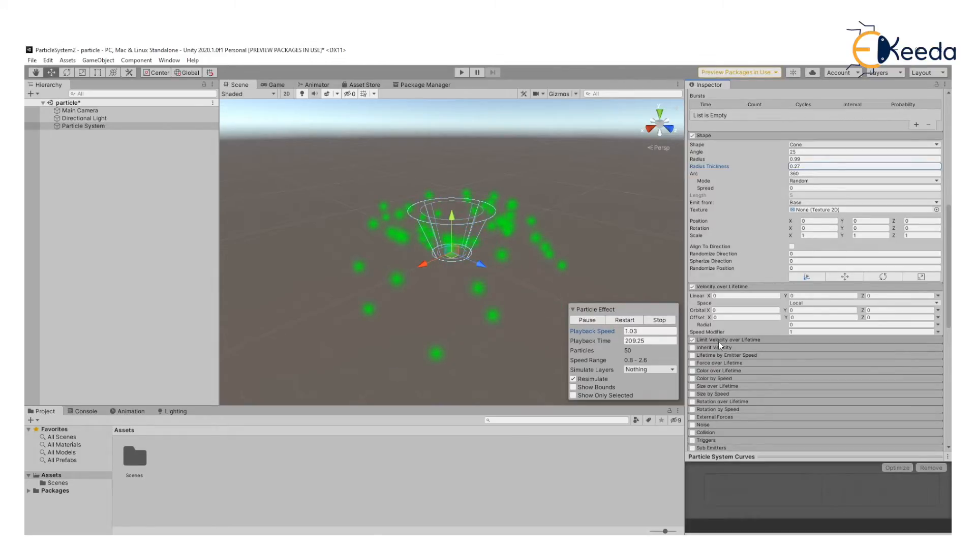
left_click(718, 341)
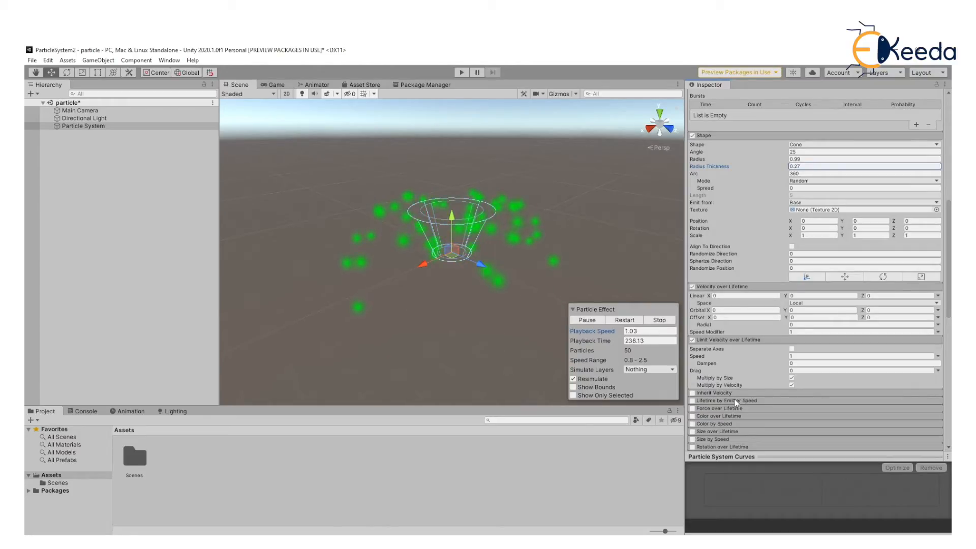
- Expand the particle system's Color over Lifetime module and enable it
scroll(735, 398, "down", 3)
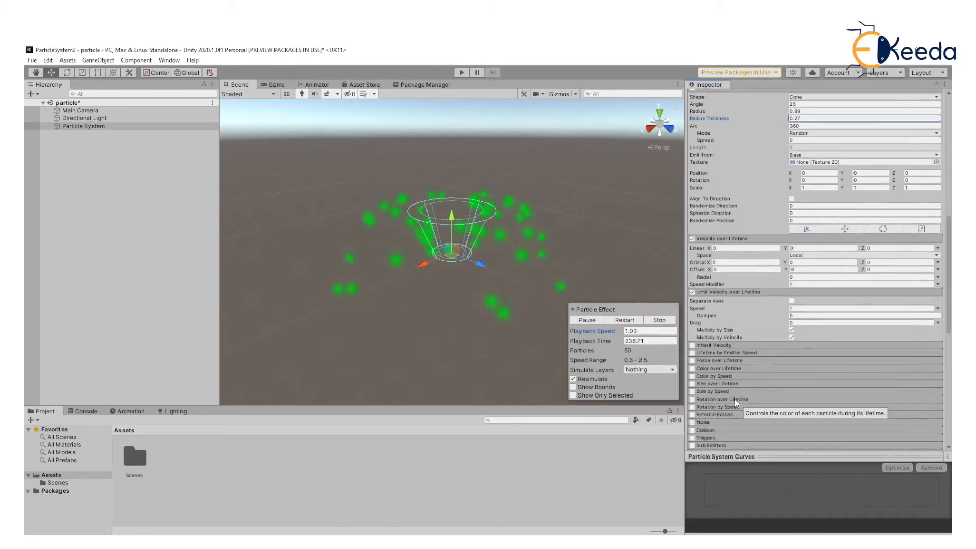
left_click(718, 369)
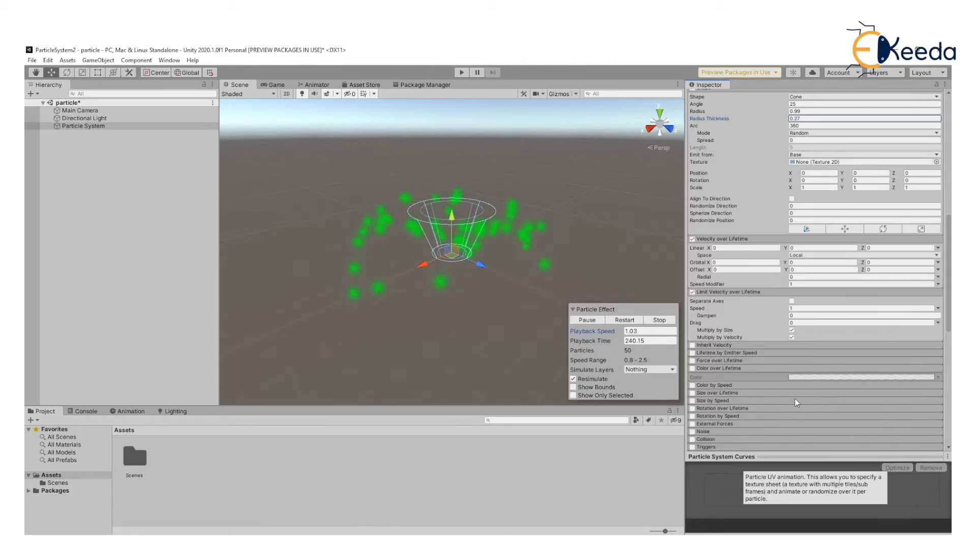
left_click(693, 370)
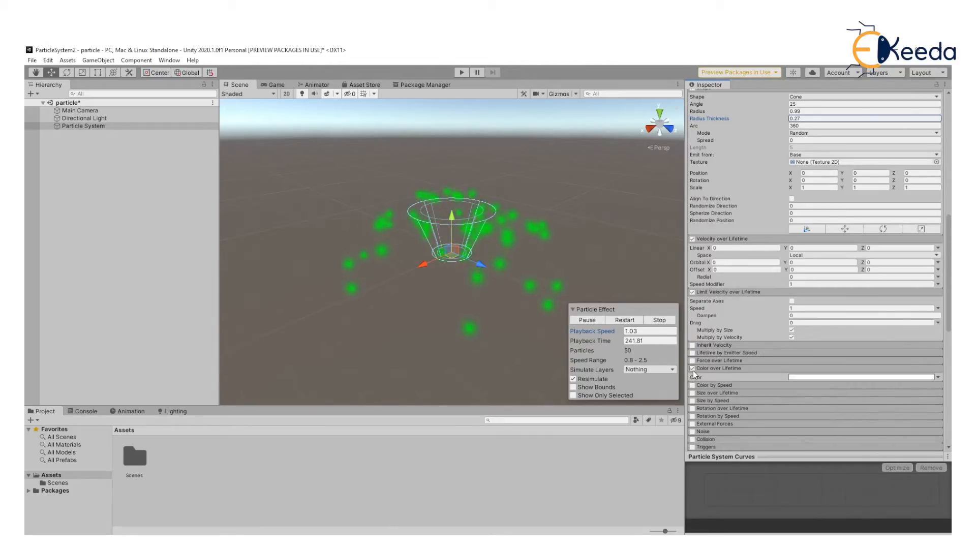
- Set the start colour of the Color over Lifetime gradient to pink E71374, keeping the white end, and close the gradient editor
left_click(815, 376)
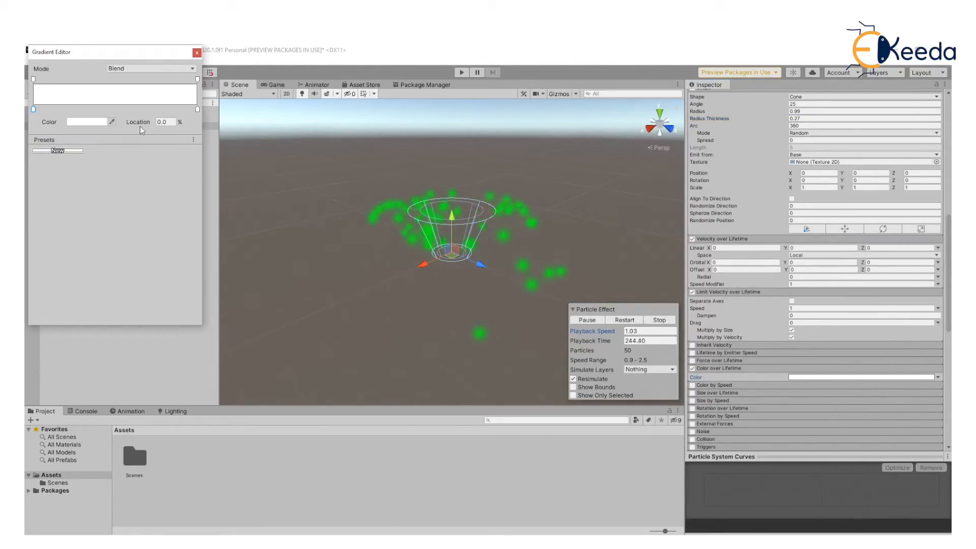
left_click(85, 121)
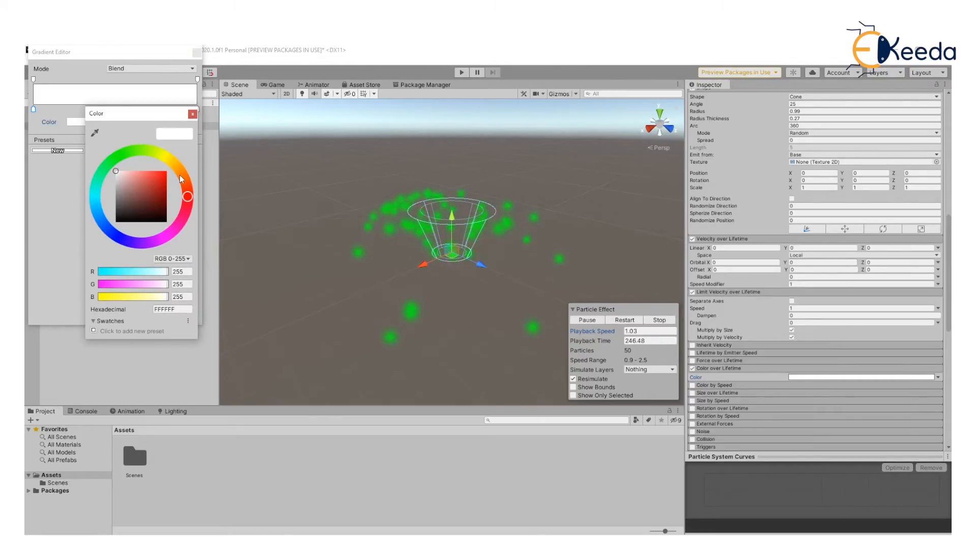
left_click_drag(190, 198, 182, 218)
left_click(163, 176)
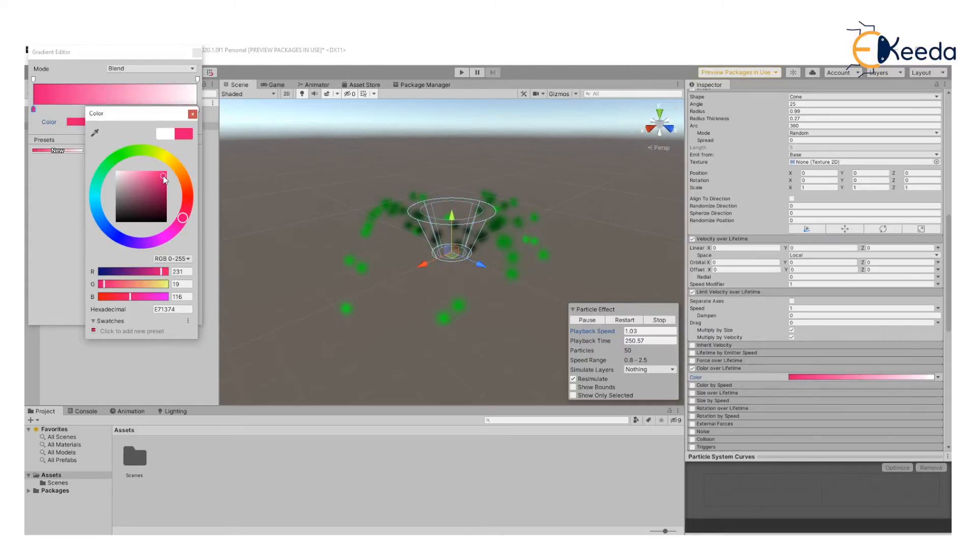
left_click(193, 114)
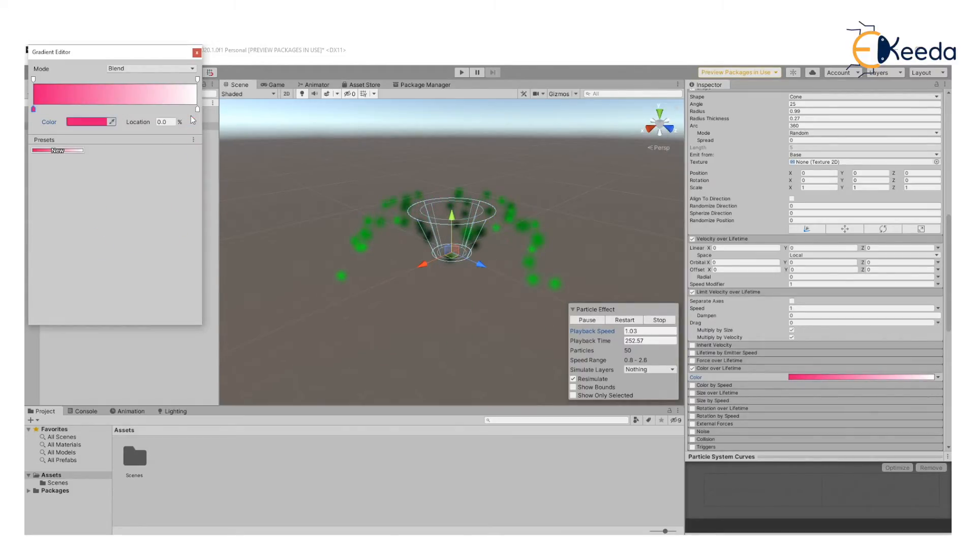
left_click(197, 53)
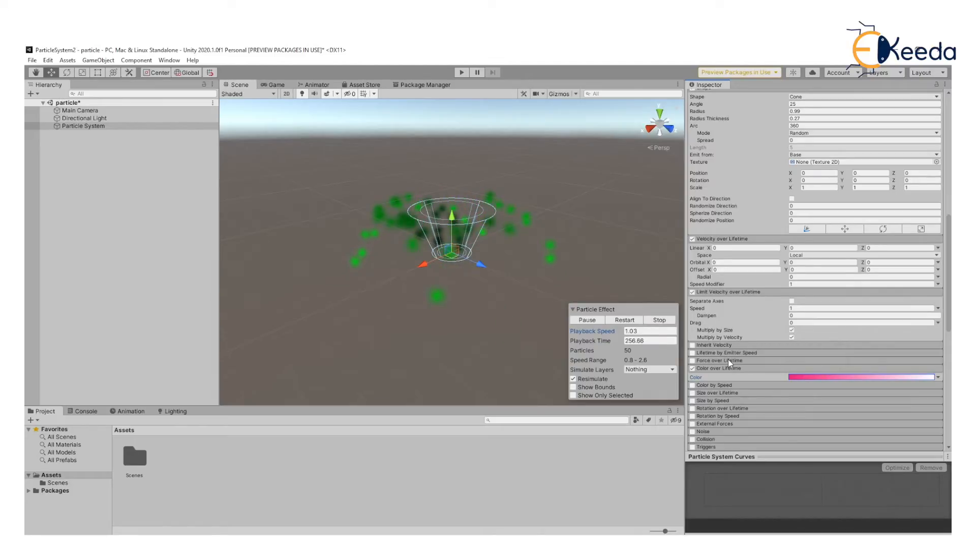
- Expand the Collision module's settings and enable the module
scroll(731, 385, "down", 5)
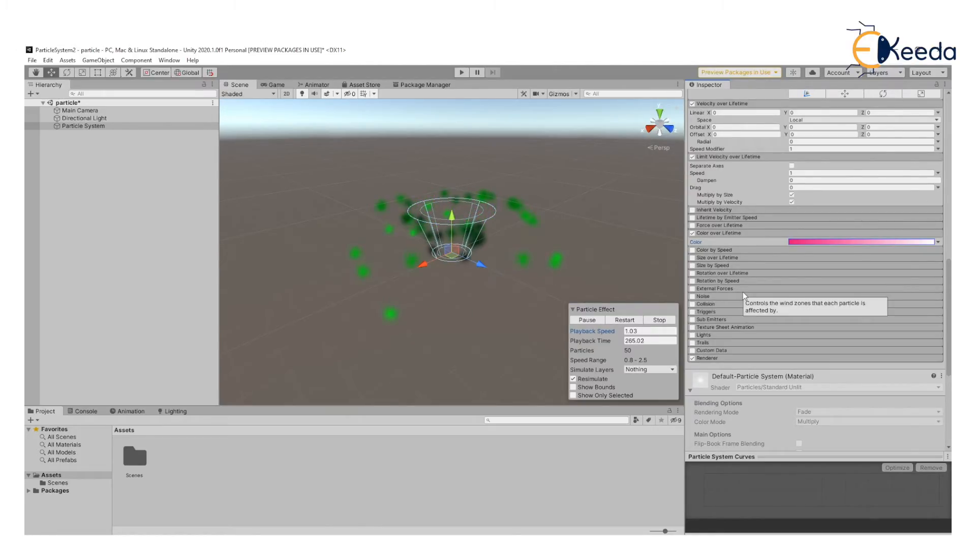
left_click(697, 304)
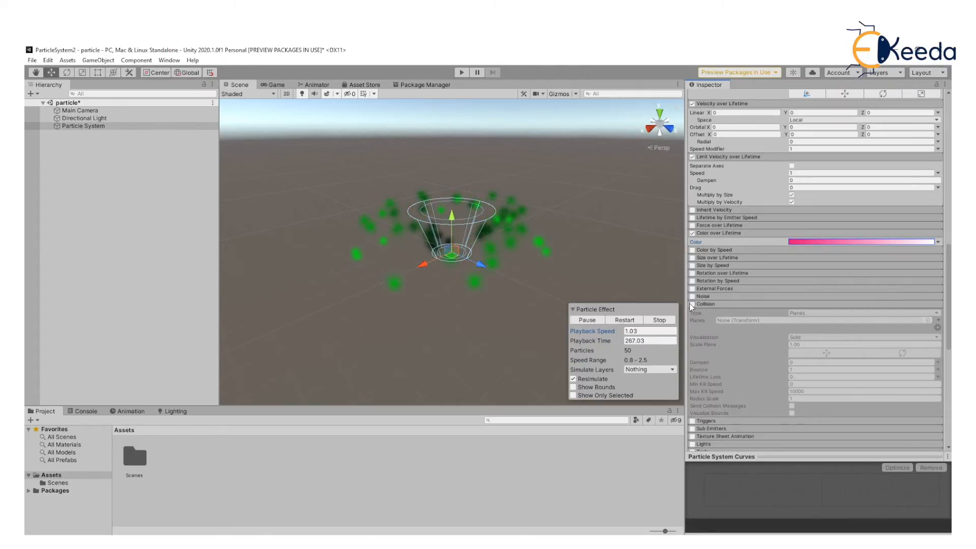
left_click(691, 305)
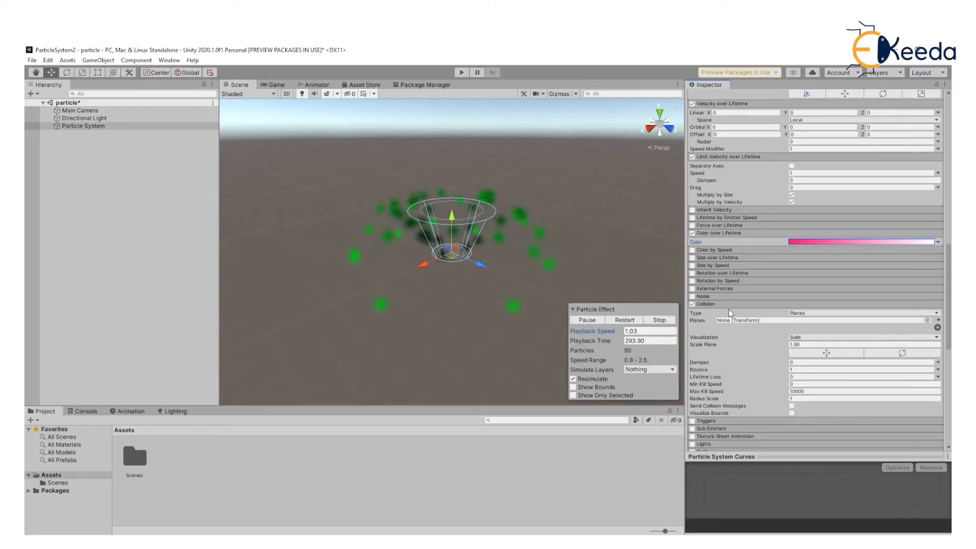
- Enable the Lights module with its settings expanded, and expand the Renderer module's settings
scroll(743, 365, "down", 3)
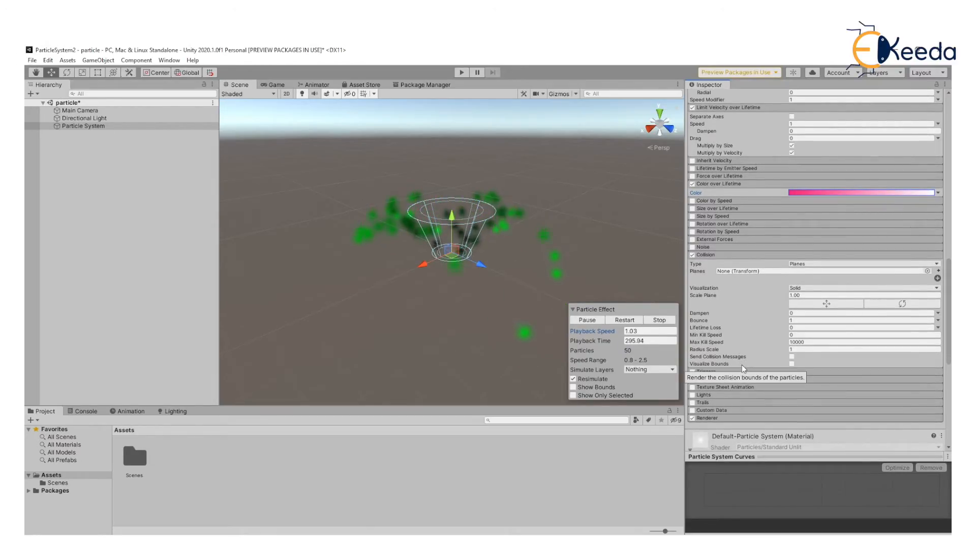
left_click(708, 394)
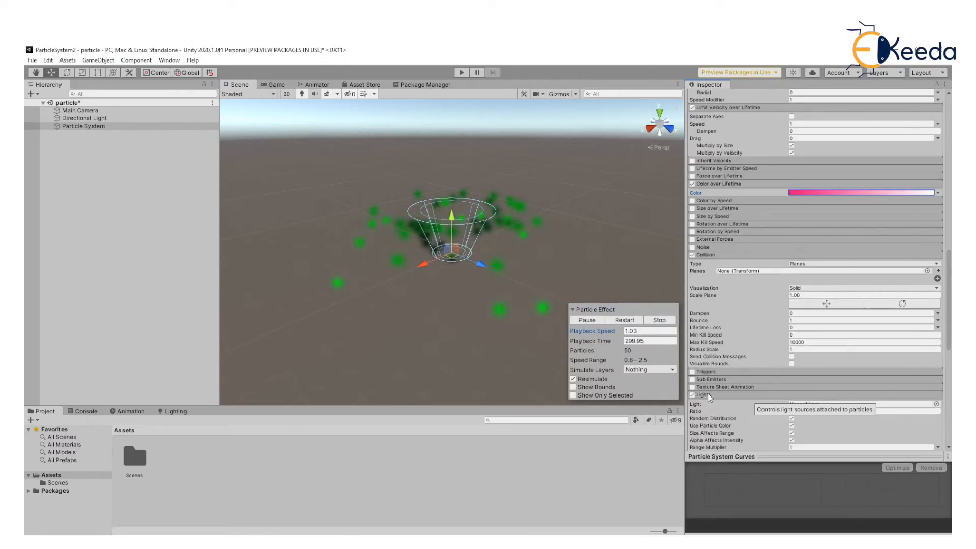
scroll(755, 417, "down", 5)
scroll(755, 415, "down", 5)
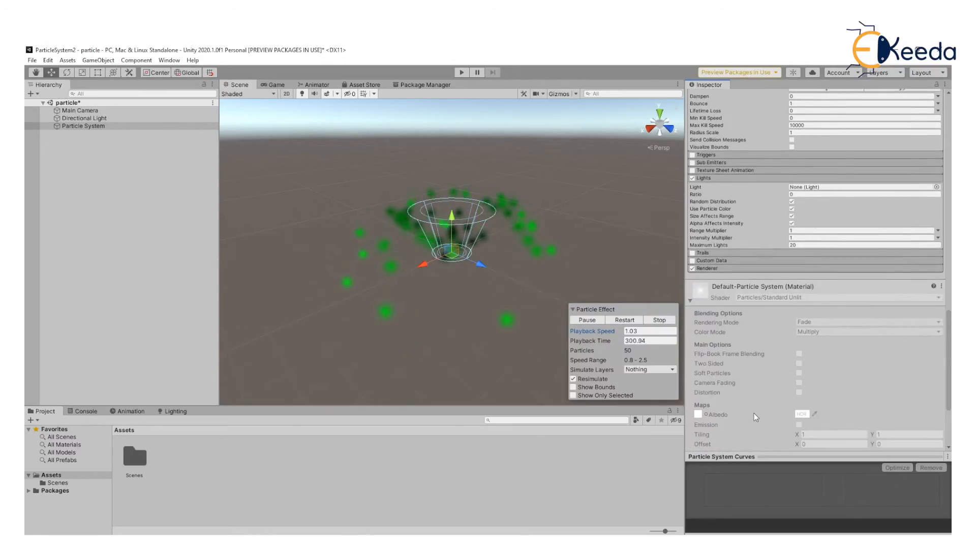
left_click(726, 269)
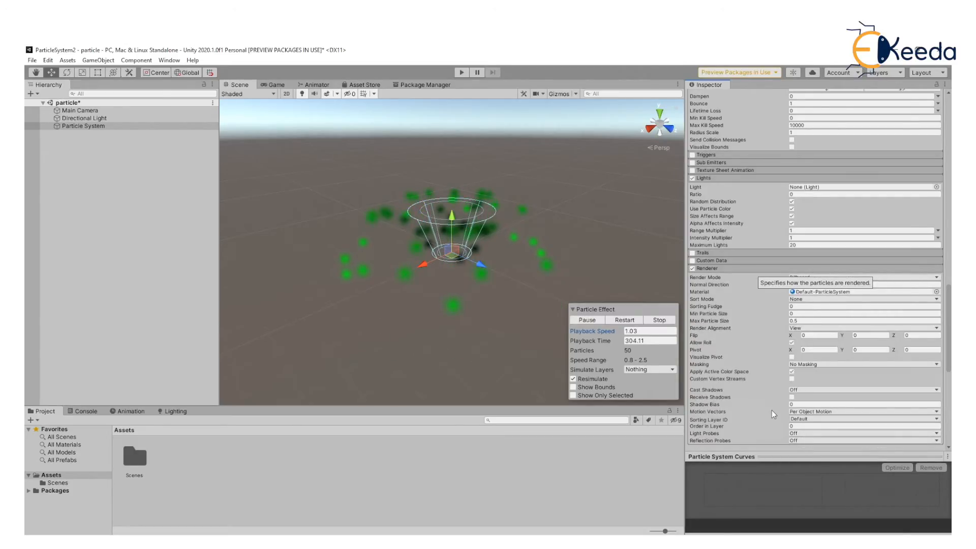
scroll(772, 410, "down", 2)
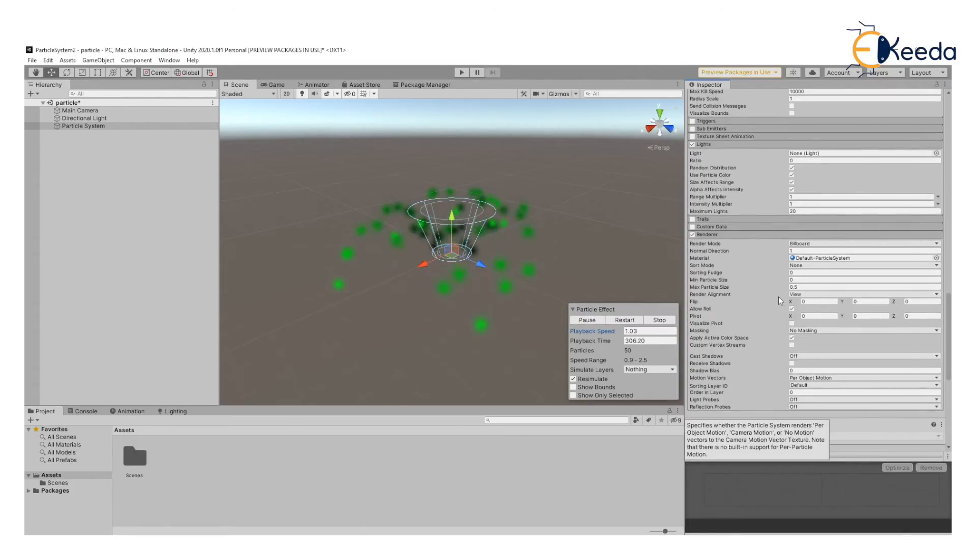
- Review the particle system's settings from the main module through Shape and Collision down to the Renderer and its default material
scroll(779, 299, "up", 5)
scroll(779, 284, "up", 6)
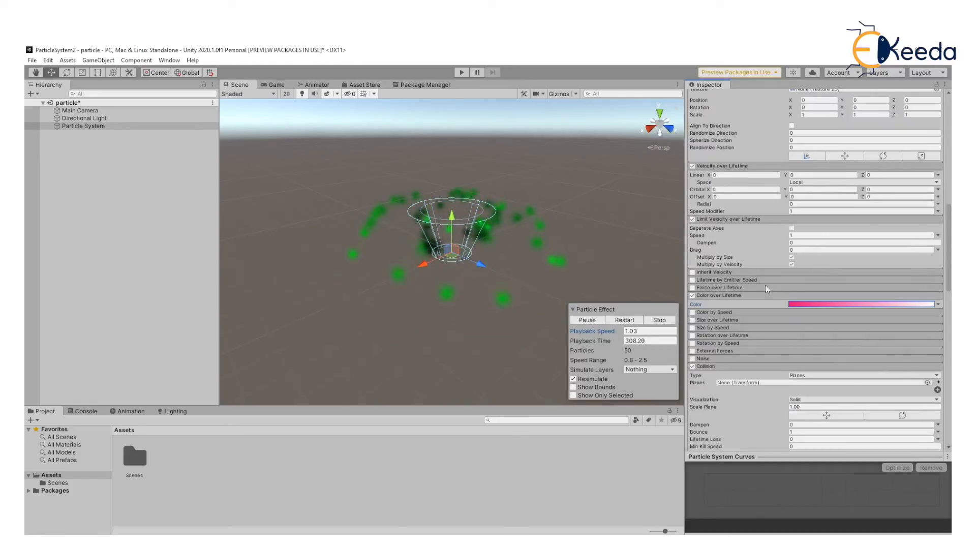
scroll(771, 324, "up", 5)
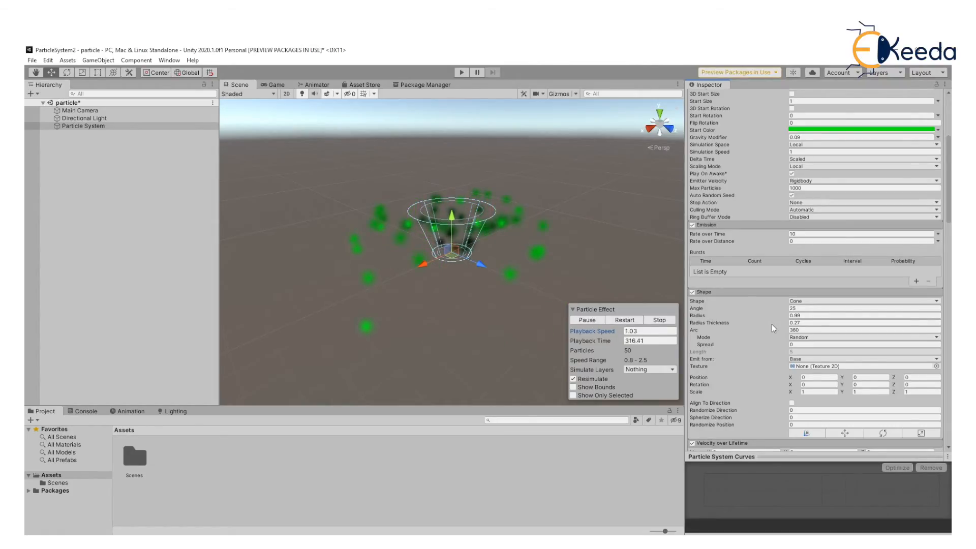
scroll(772, 324, "down", 7)
scroll(772, 324, "down", 7)
scroll(772, 324, "down", 1)
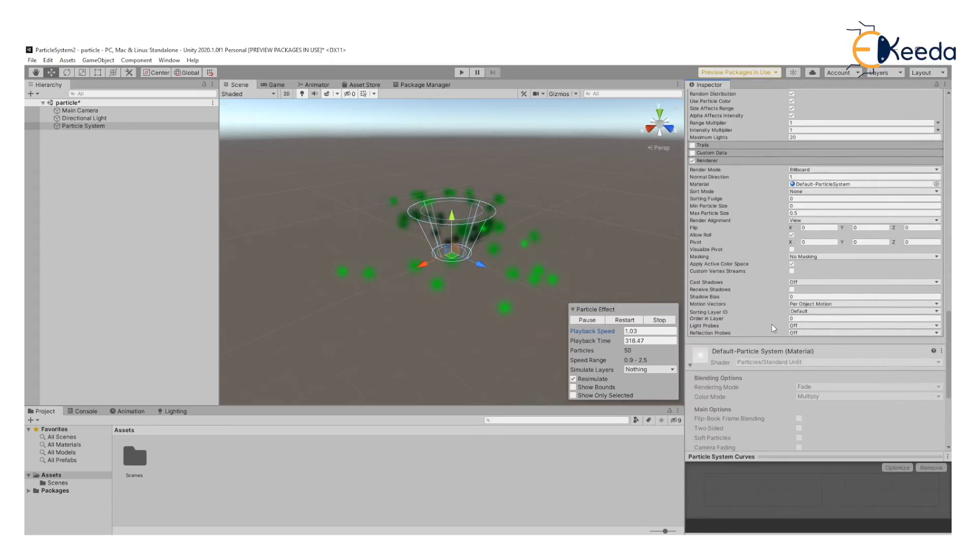
scroll(772, 325, "down", 1)
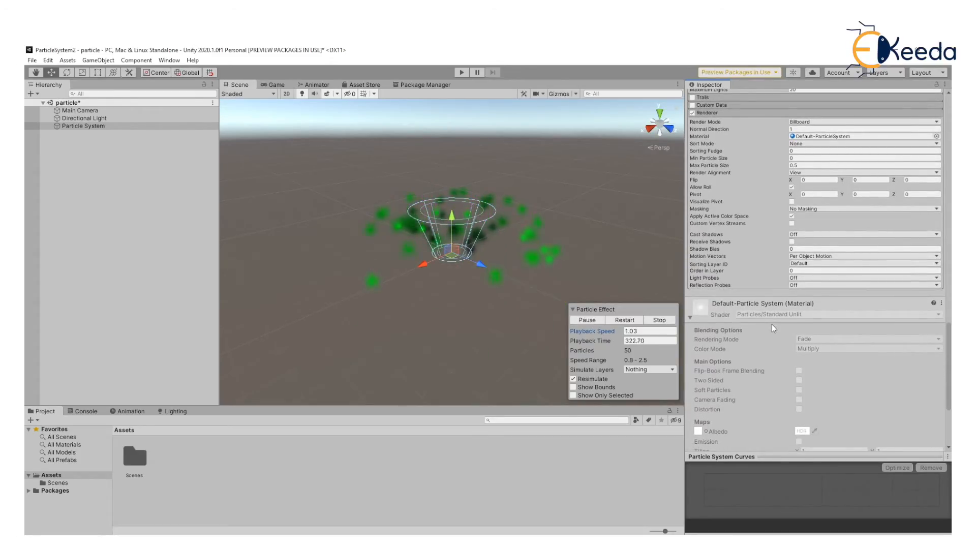
scroll(772, 324, "up", 15)
scroll(771, 324, "up", 10)
left_click(233, 447)
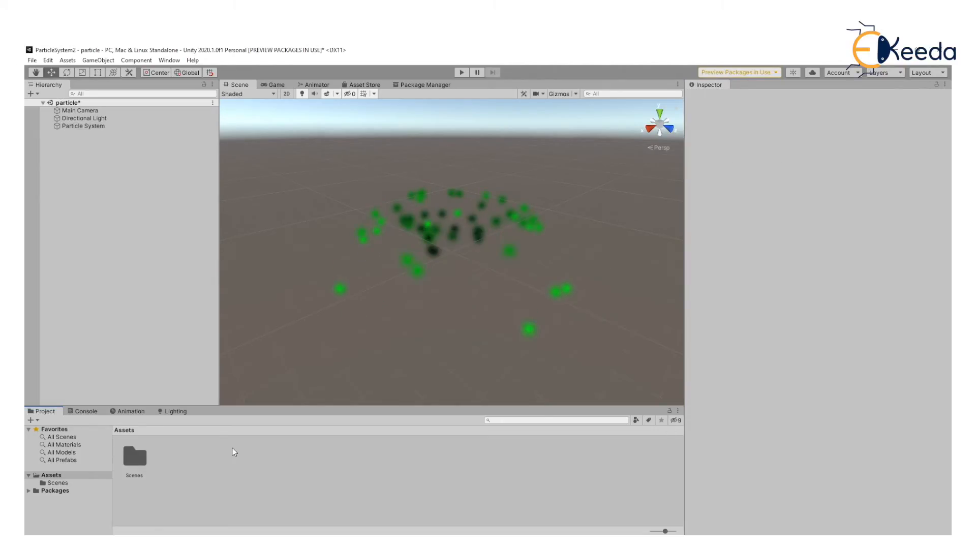
left_click(83, 126)
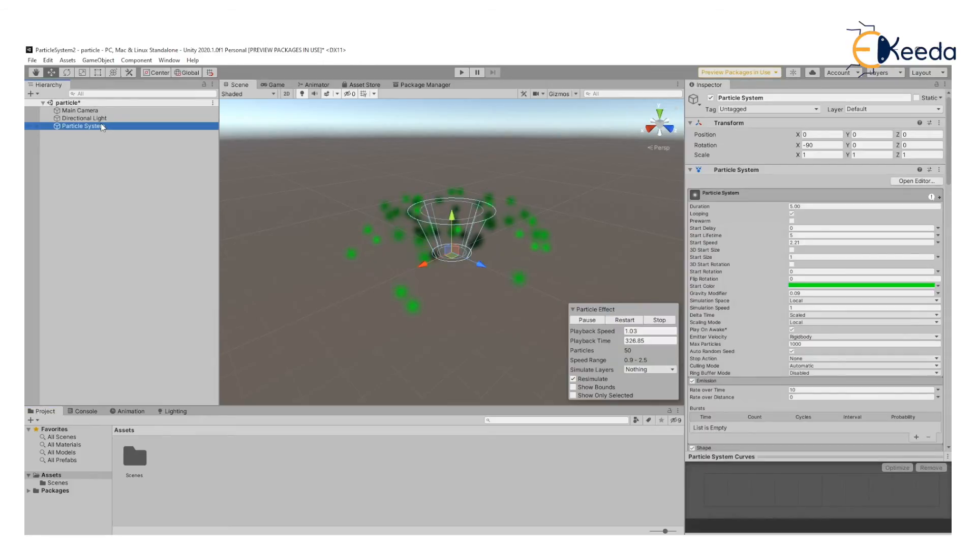
- Create a new material named Particle in the project's Assets folder
right_click(195, 461)
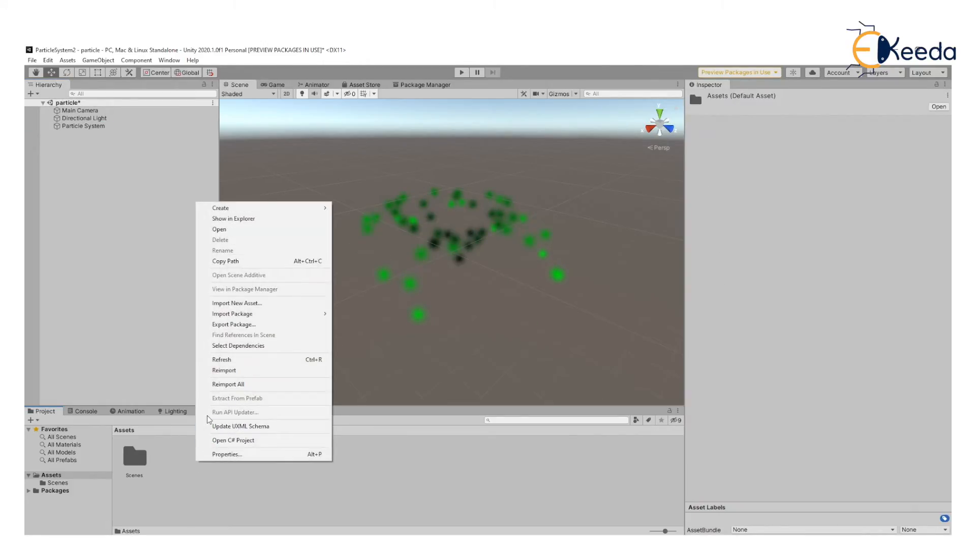
mouse_move(242, 208)
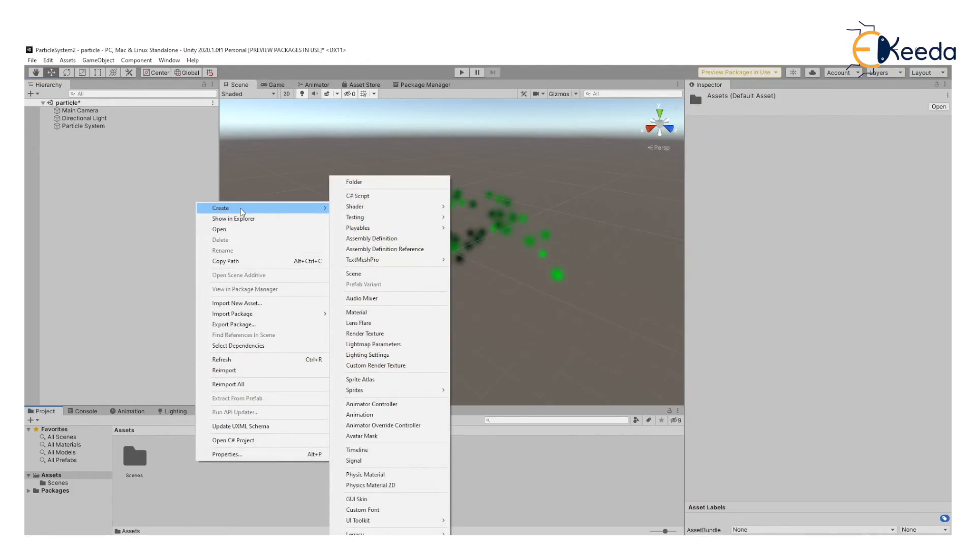
left_click(373, 312)
type("Particle")
key("Return")
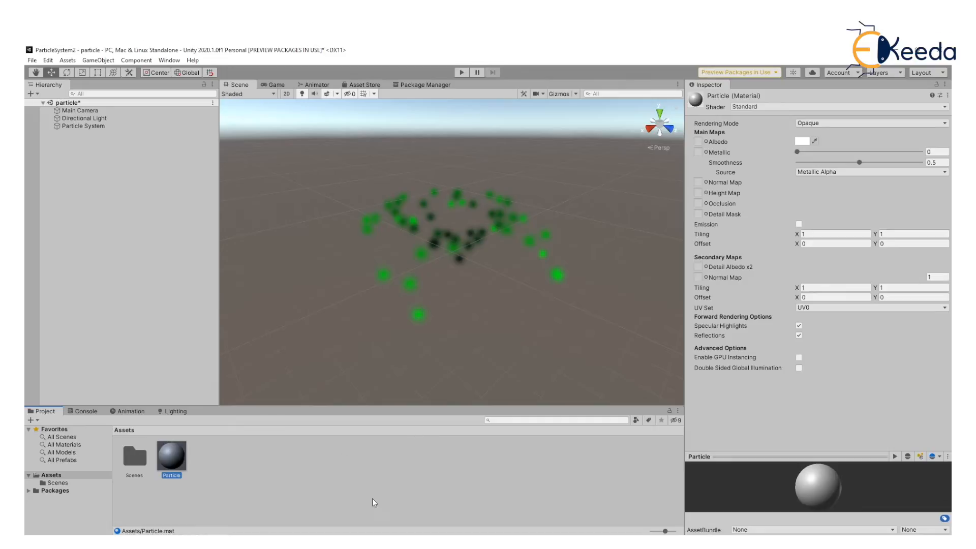
- Set the Particle material's shader to Particles/Standard Unlit and its Rendering Mode to Additive
left_click(770, 109)
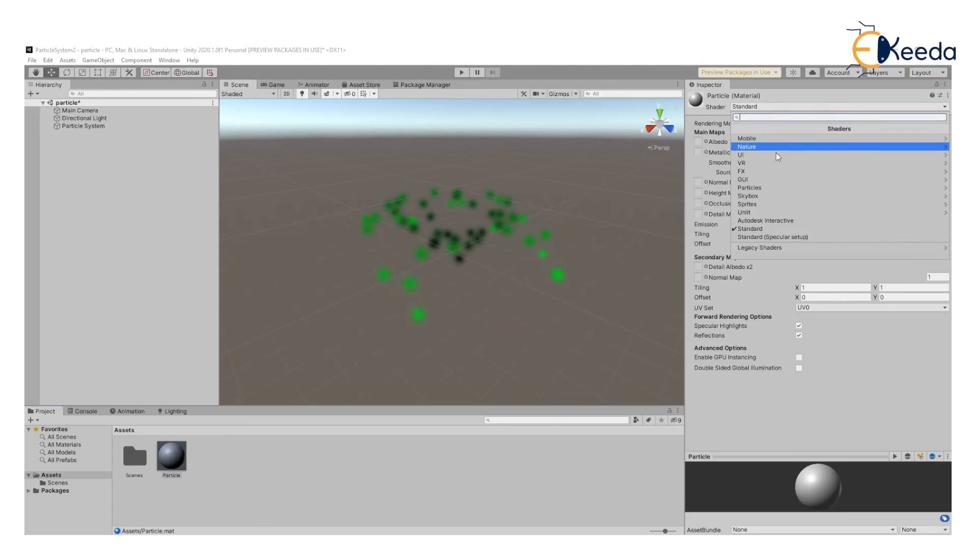
left_click(773, 188)
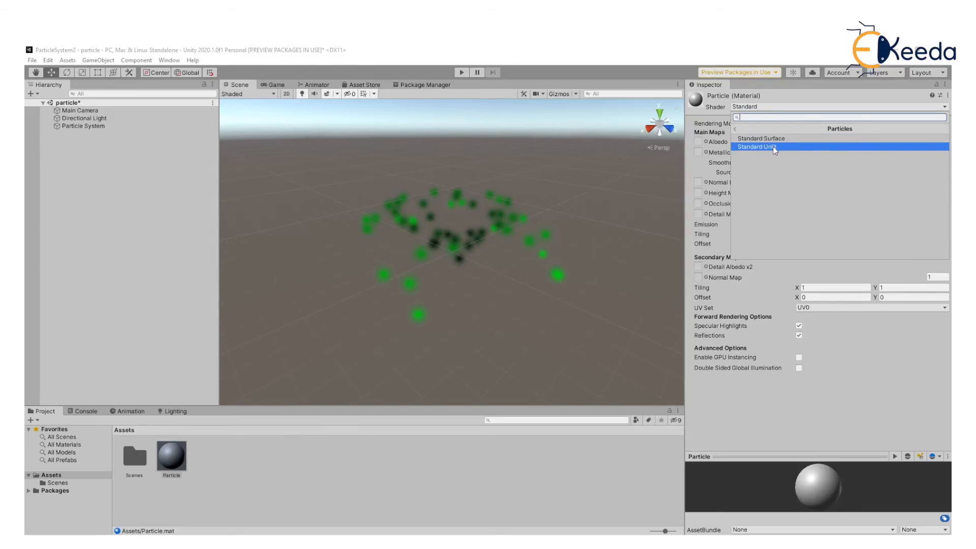
left_click(774, 147)
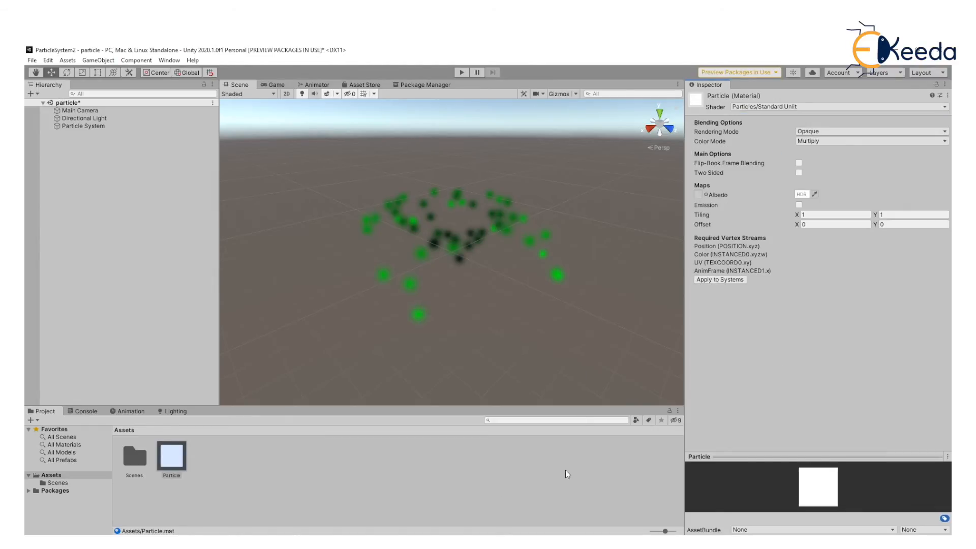
left_click(858, 131)
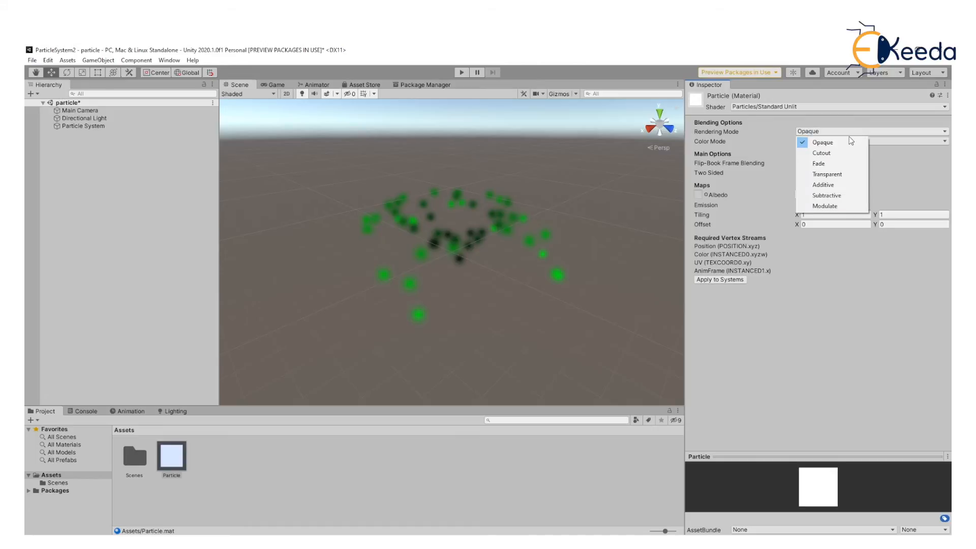
left_click(840, 183)
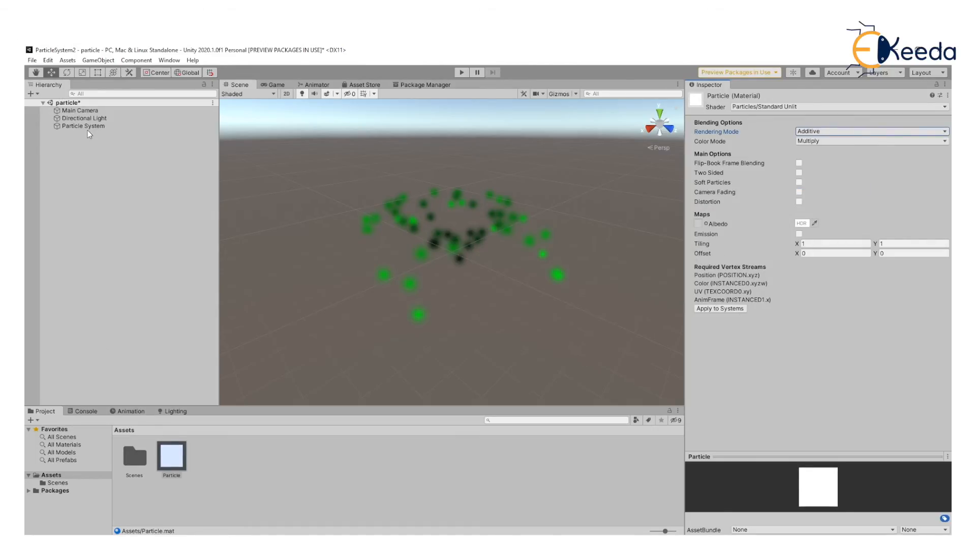
- Assign the Particle material to the Particle System object and run the scene in play mode
left_click(179, 462)
left_click_drag(96, 139, 96, 126)
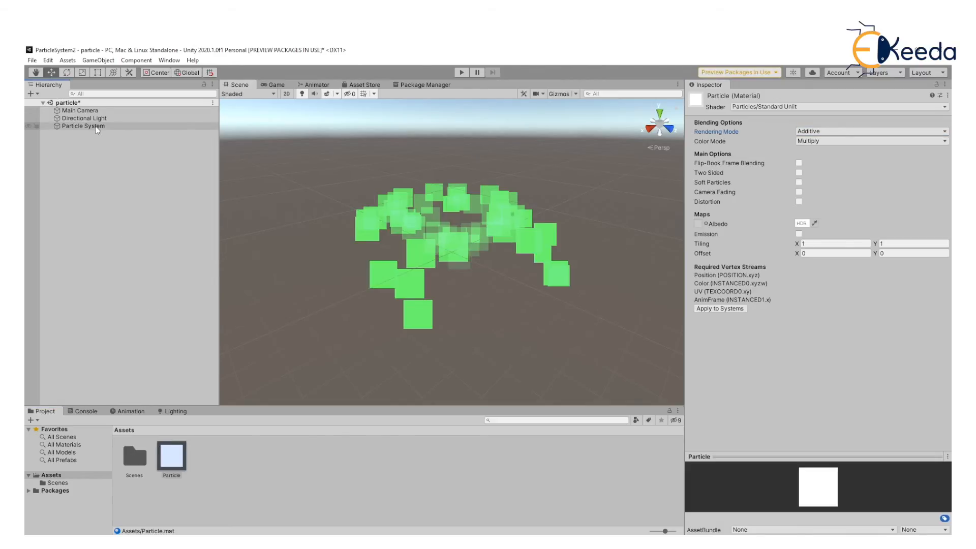
left_click(461, 73)
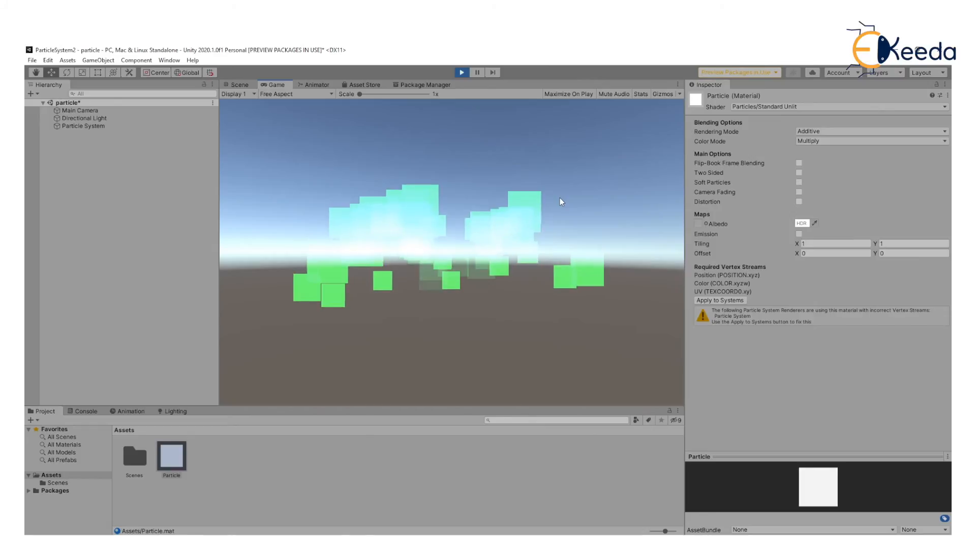
- Select the Particle System while the scene is running and look through its module settings
left_click(99, 120)
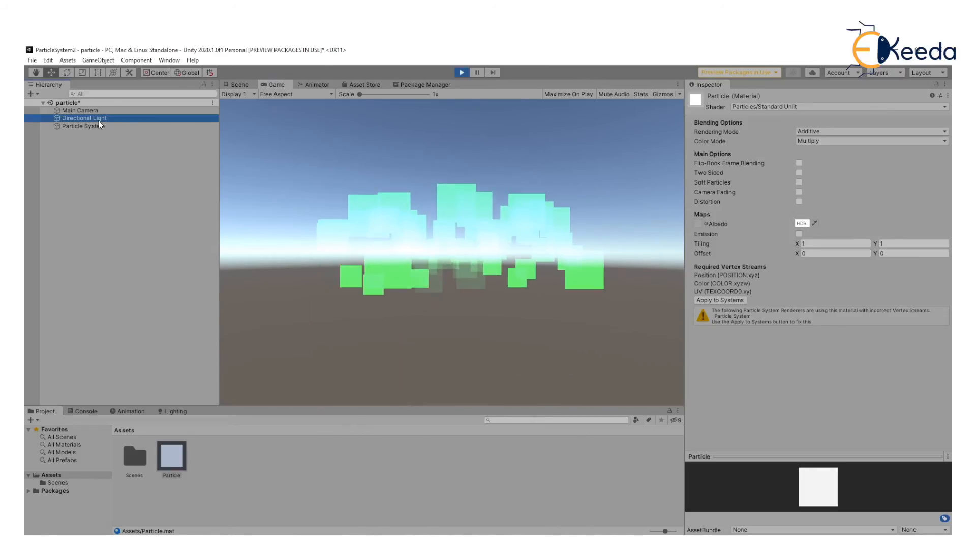
left_click(98, 126)
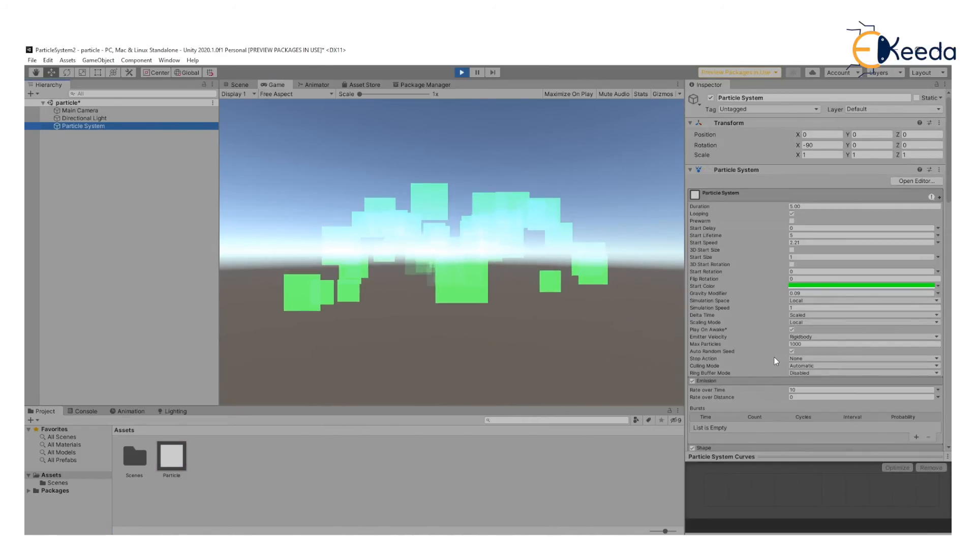
scroll(776, 361, "down", 12)
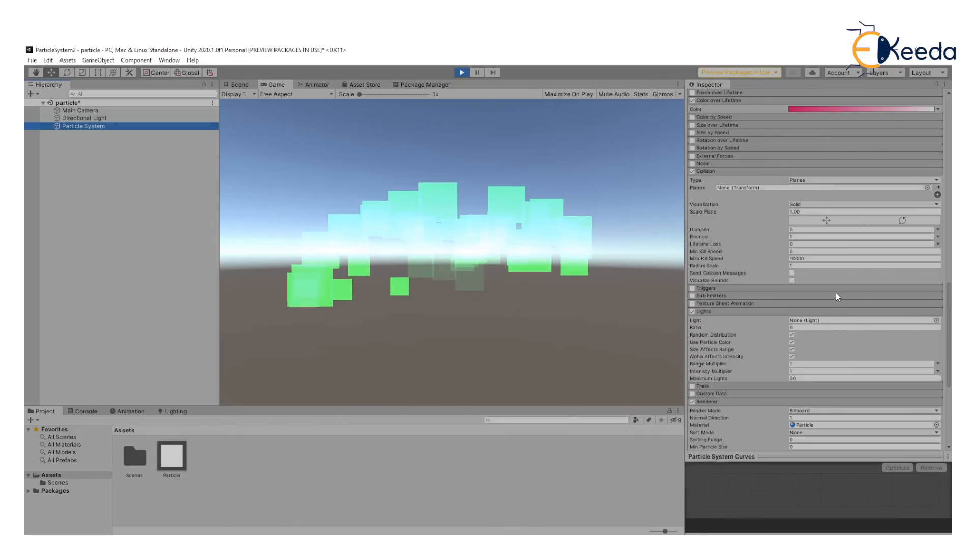
scroll(836, 292, "up", 2)
scroll(837, 296, "up", 6)
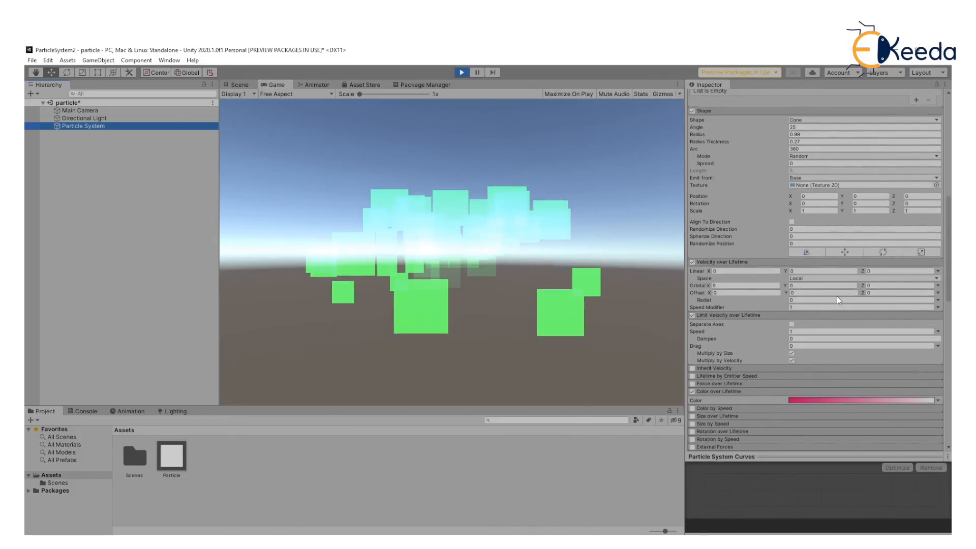